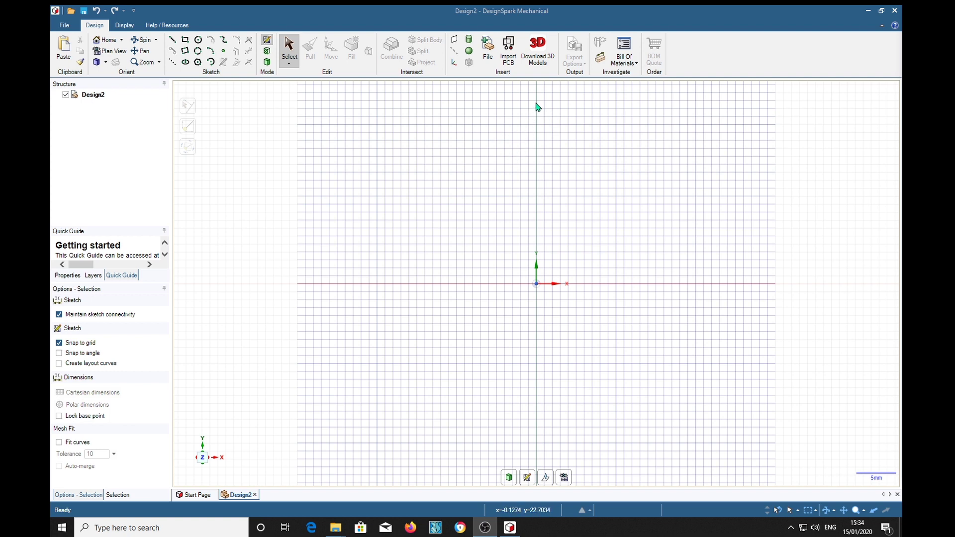
# Step: Draw the 45mm vertical line along the Y axis
pyautogui.click(172, 62)
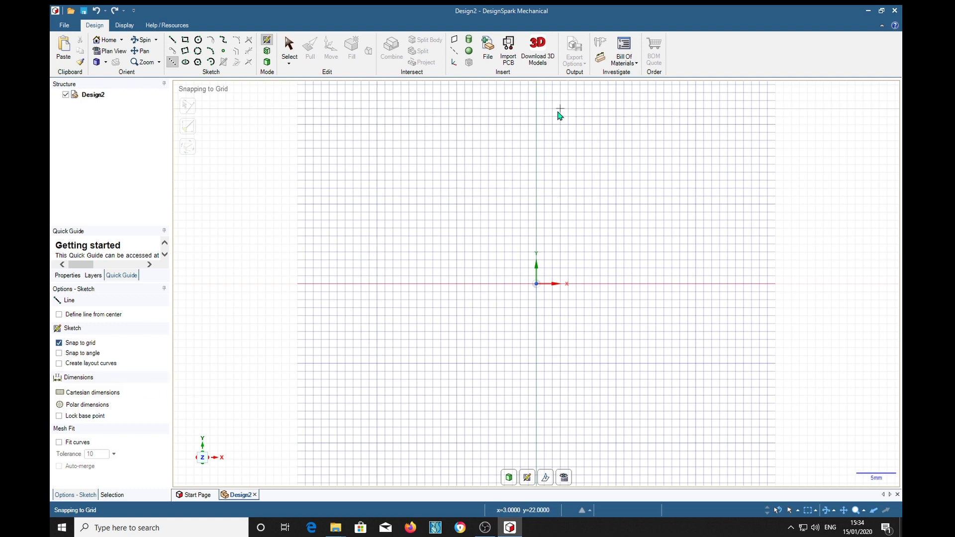
pyautogui.click(537, 100)
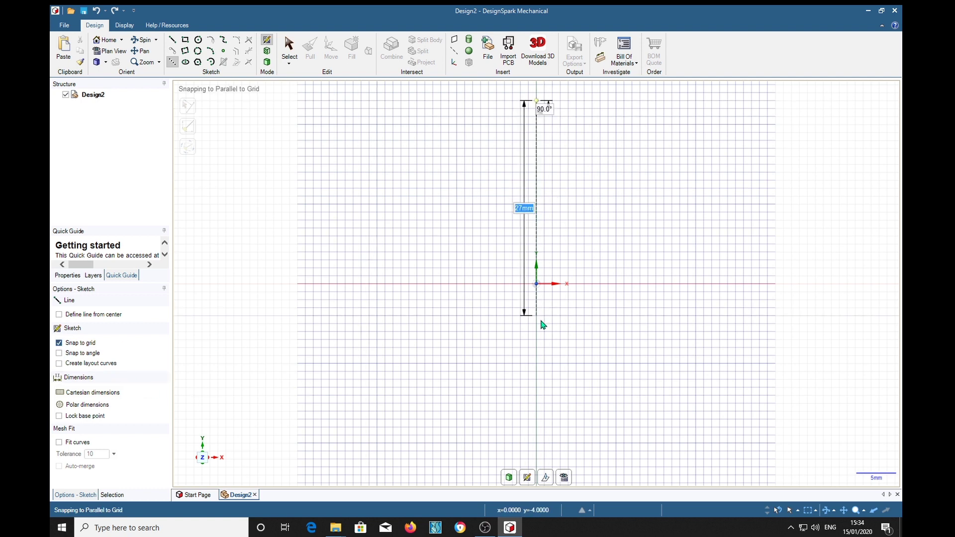
pyautogui.click(539, 461)
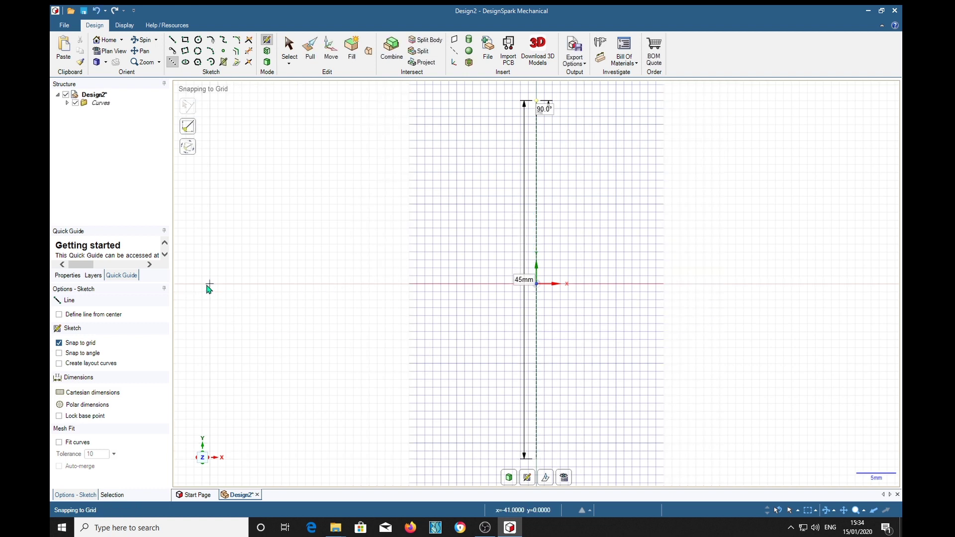
# Step: Add an 89mm horizontal line through the origin and set the vertical line as the mirror line
pyautogui.click(178, 284)
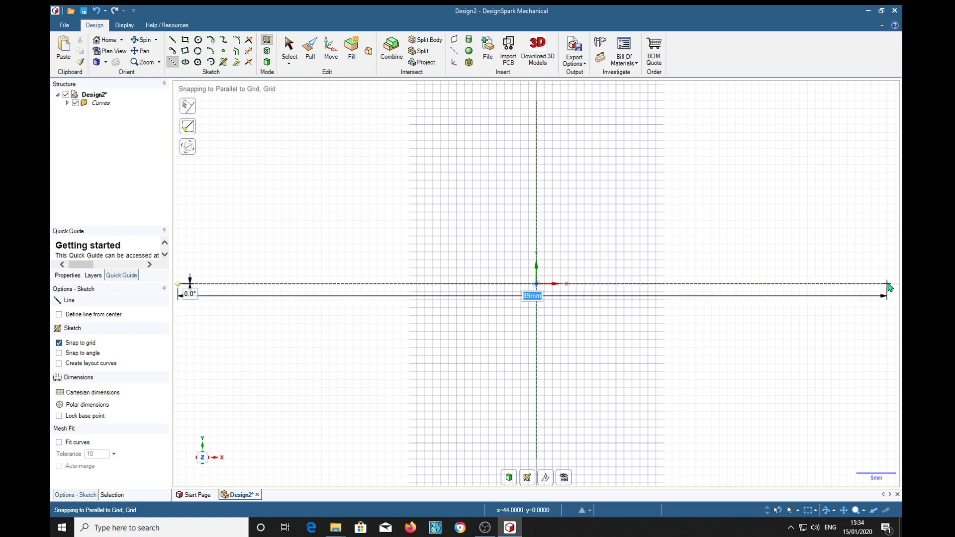
pyautogui.click(888, 287)
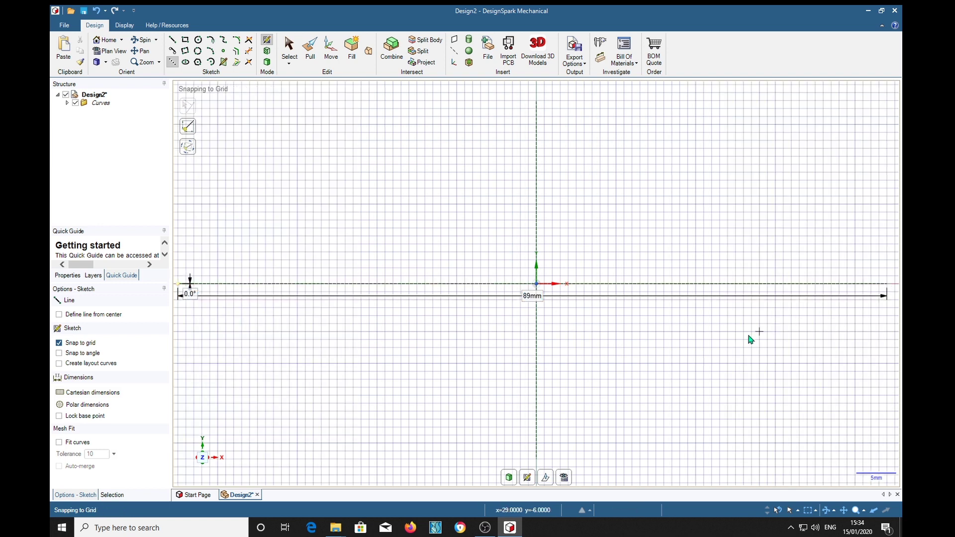
pyautogui.rightClick(538, 159)
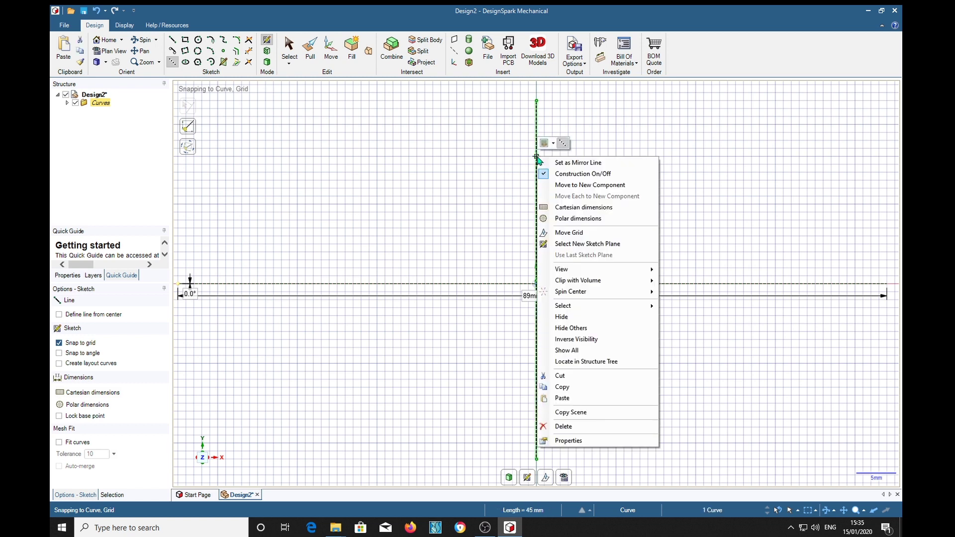
pyautogui.click(577, 164)
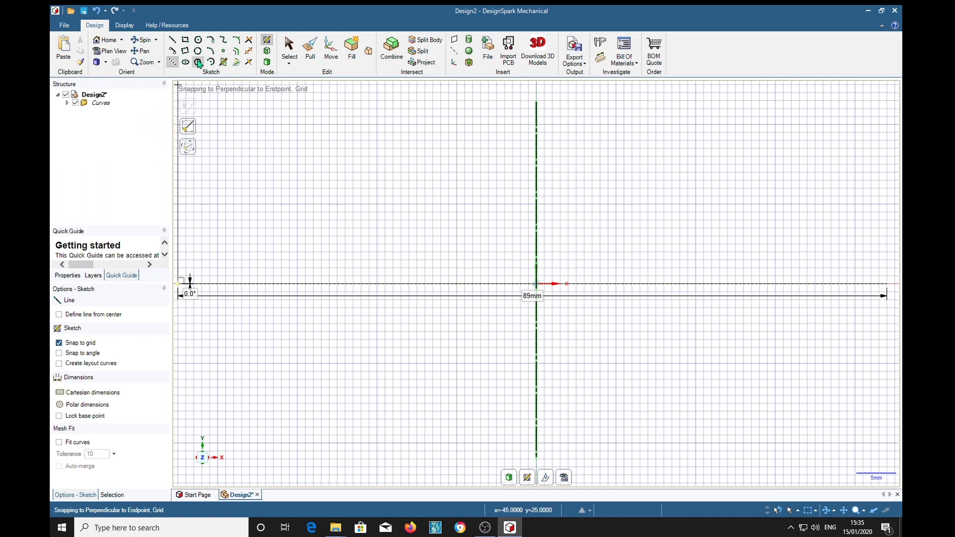
# Step: Start a circle centred 36mm left of the origin on the horizontal line
pyautogui.click(198, 39)
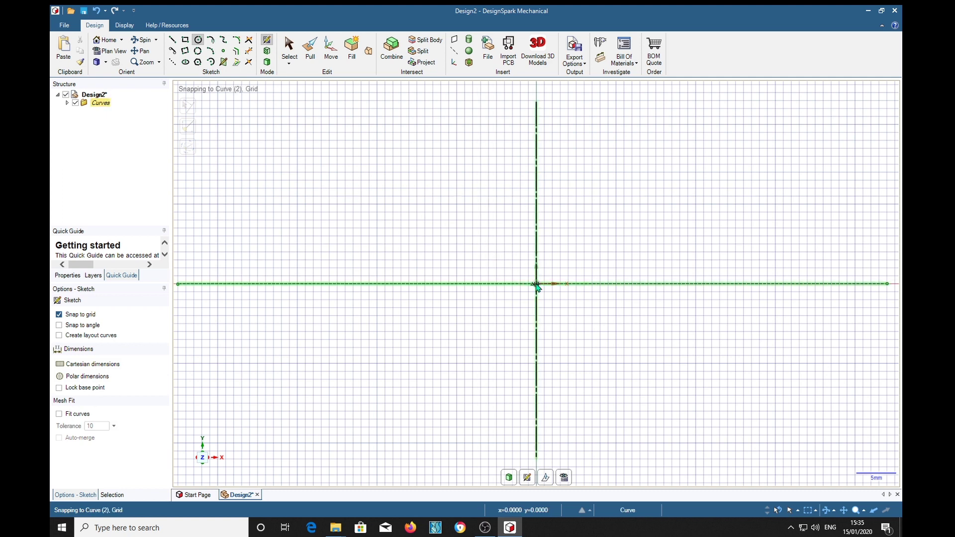
pyautogui.press('shift')
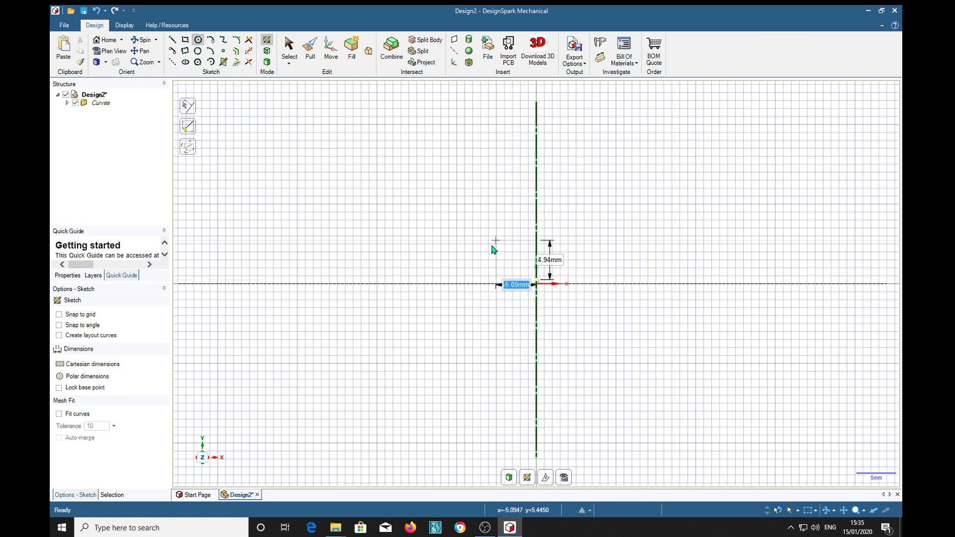
pyautogui.press('shift')
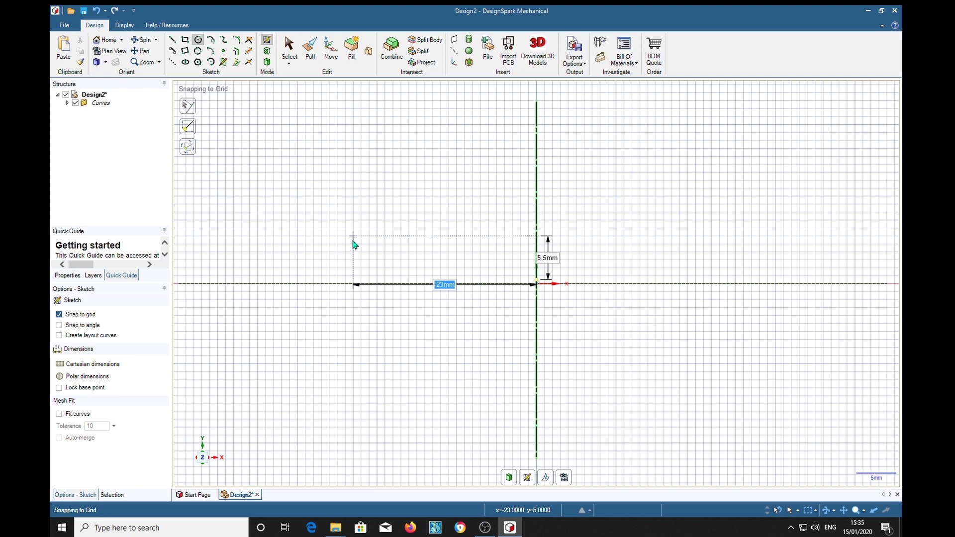
pyautogui.click(536, 285)
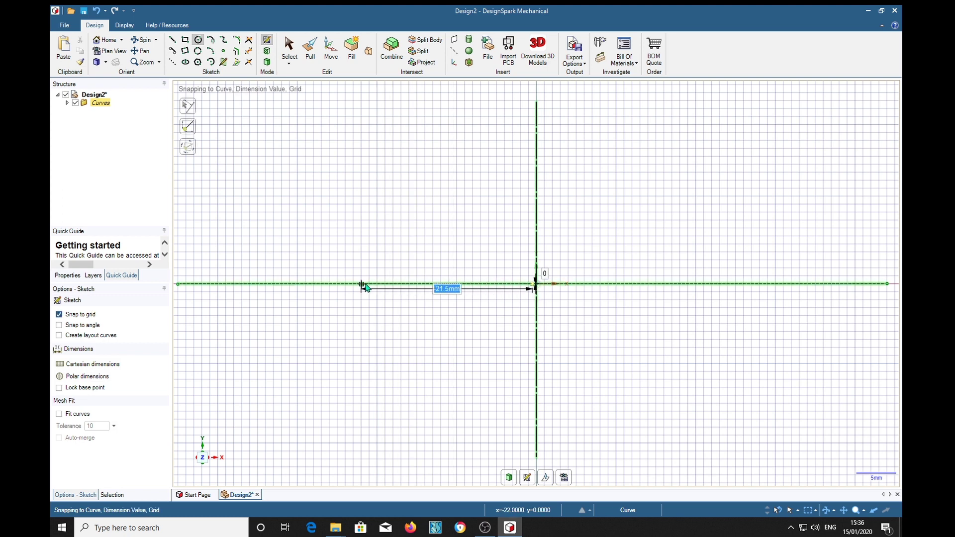
pyautogui.press('BackSpace')
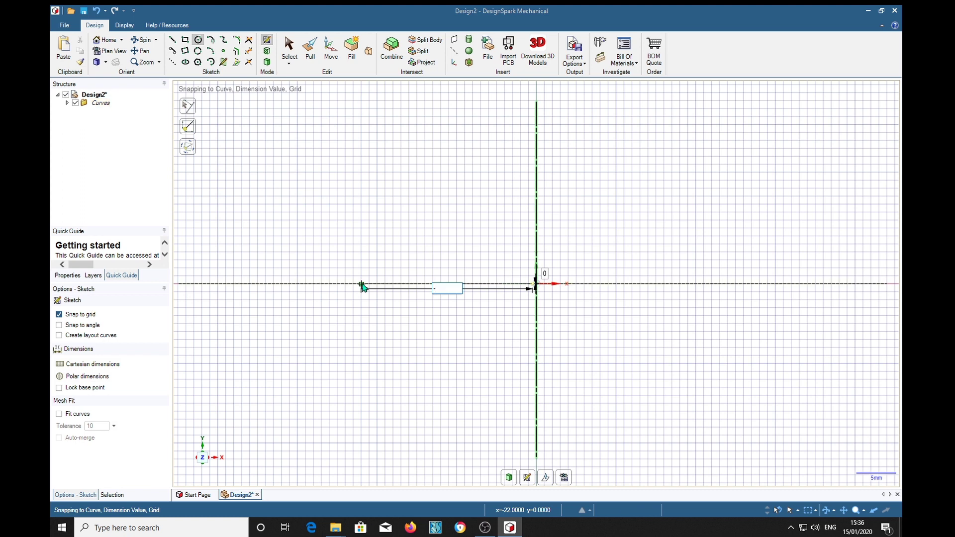
pyautogui.write('-36')
pyautogui.press('Return')
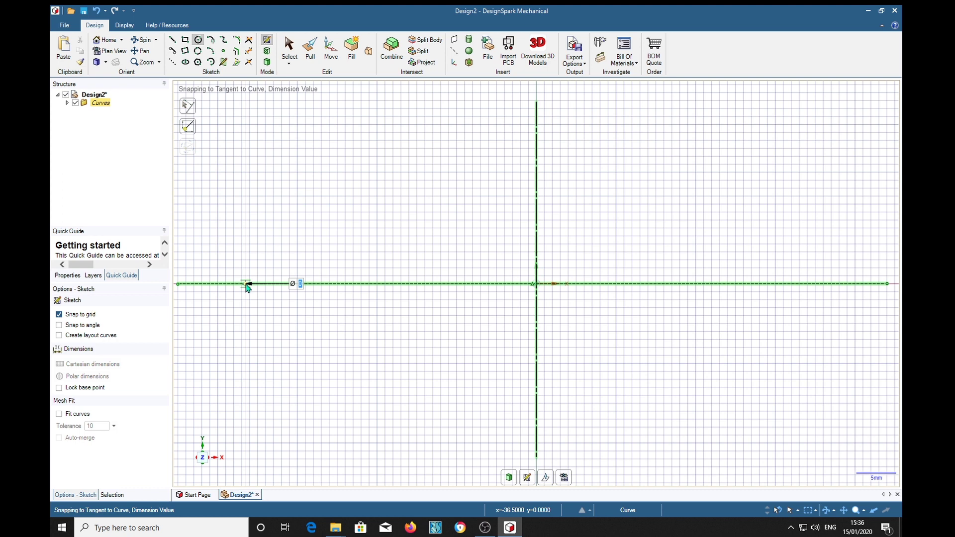
pyautogui.click(246, 284)
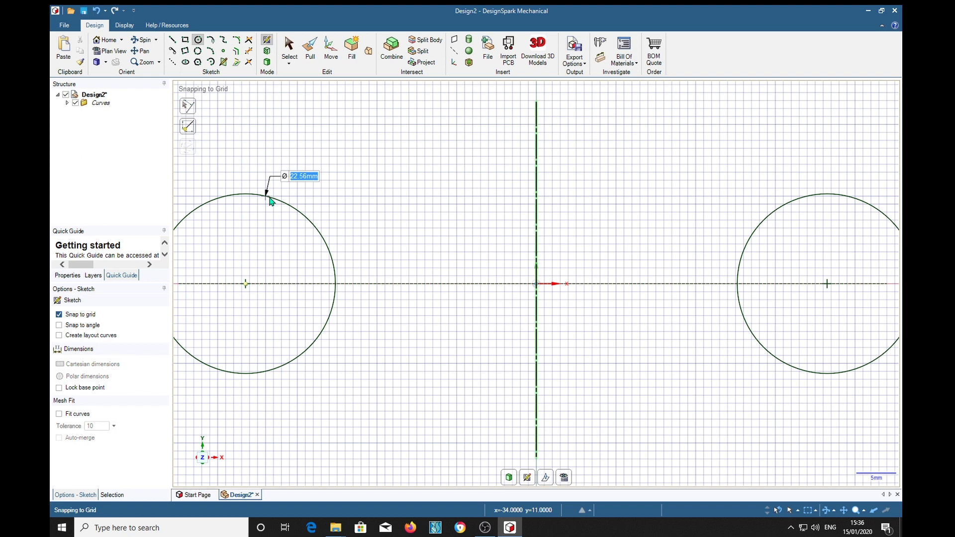
# Step: Give the rim circle a 50mm diameter so it mirrors into the right rim
pyautogui.write('5')
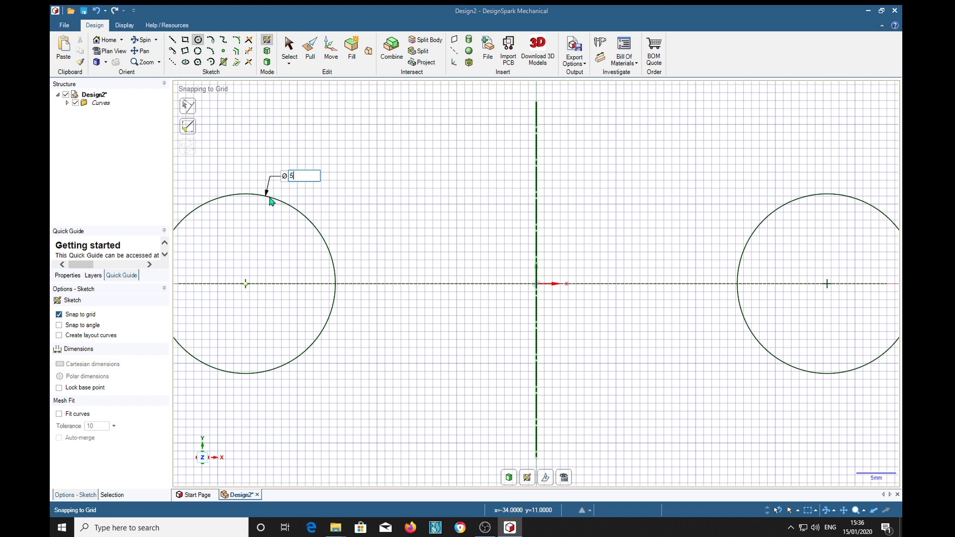
pyautogui.write('0')
pyautogui.press('Return')
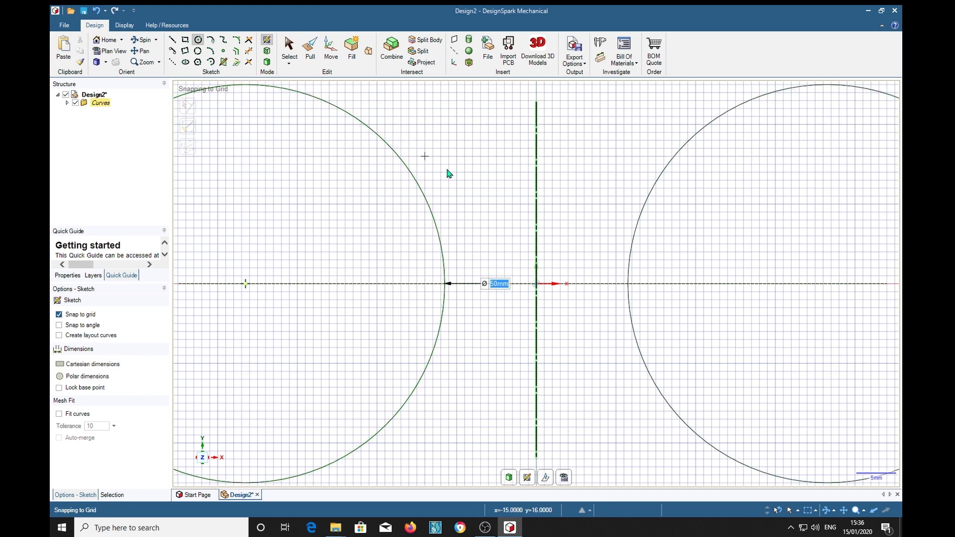
pyautogui.scroll(-5, 491, 183)
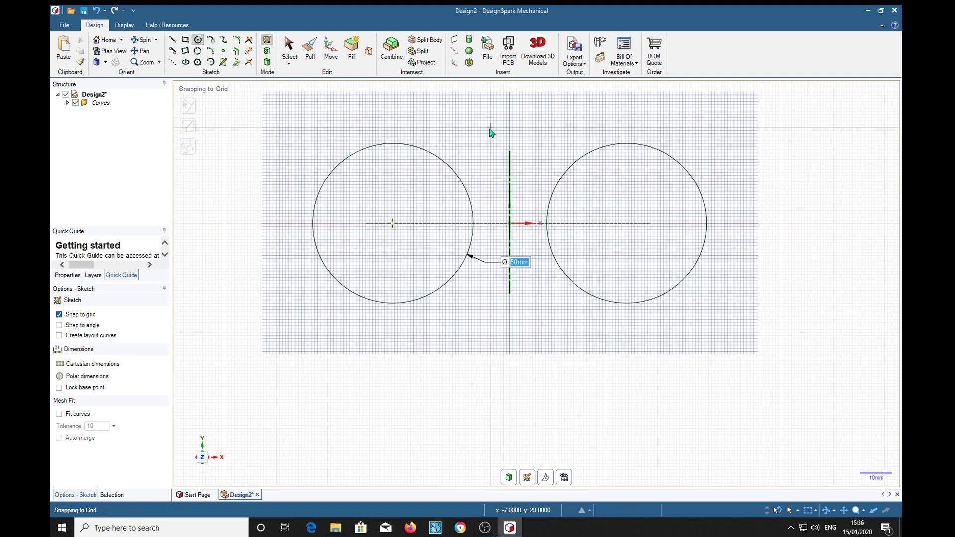
pyautogui.keyDown('shift'); pyautogui.moveTo(496, 154); pyautogui.dragTo(495, 223, button='middle'); pyautogui.keyUp('shift')
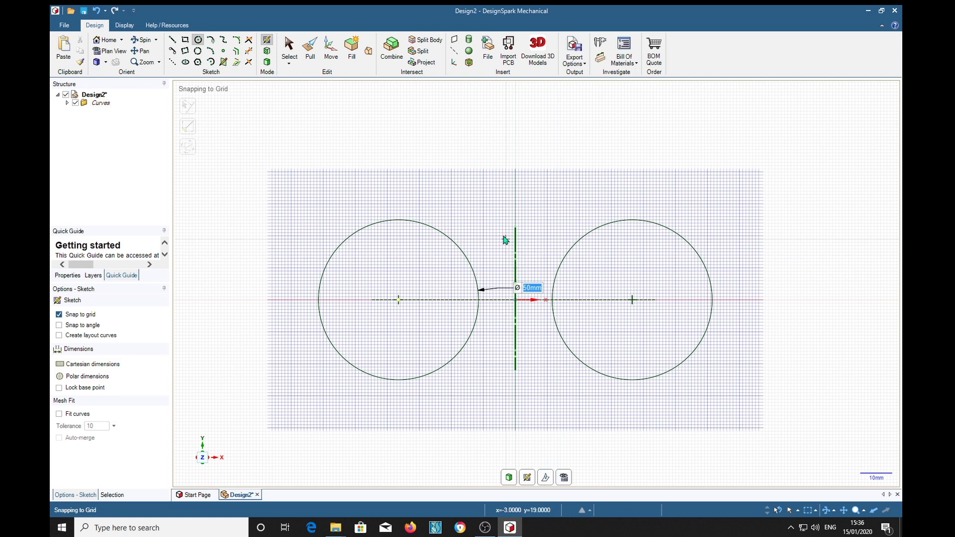
# Step: Sweep an arc centred on the mirror line below the origin, from the left rim to the vertical axis
pyautogui.click(211, 63)
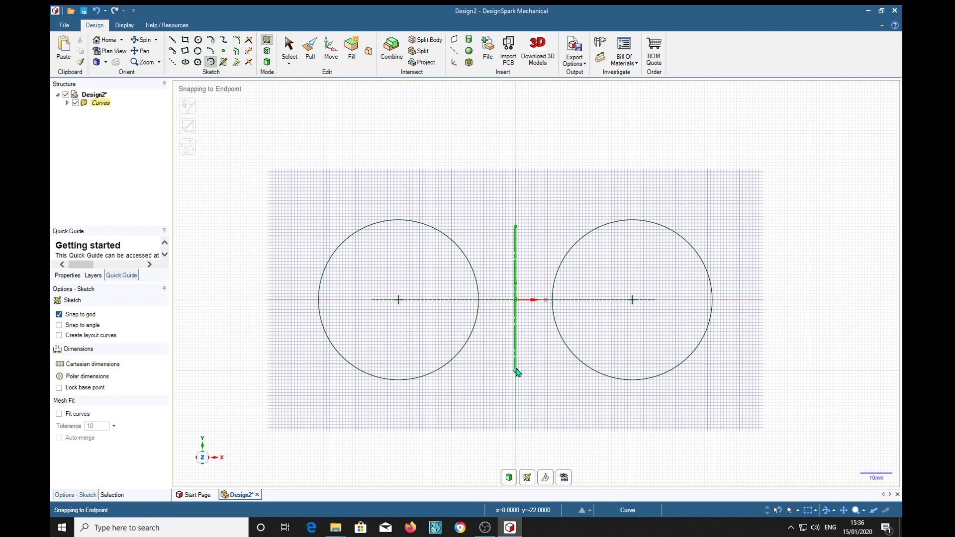
pyautogui.click(516, 340)
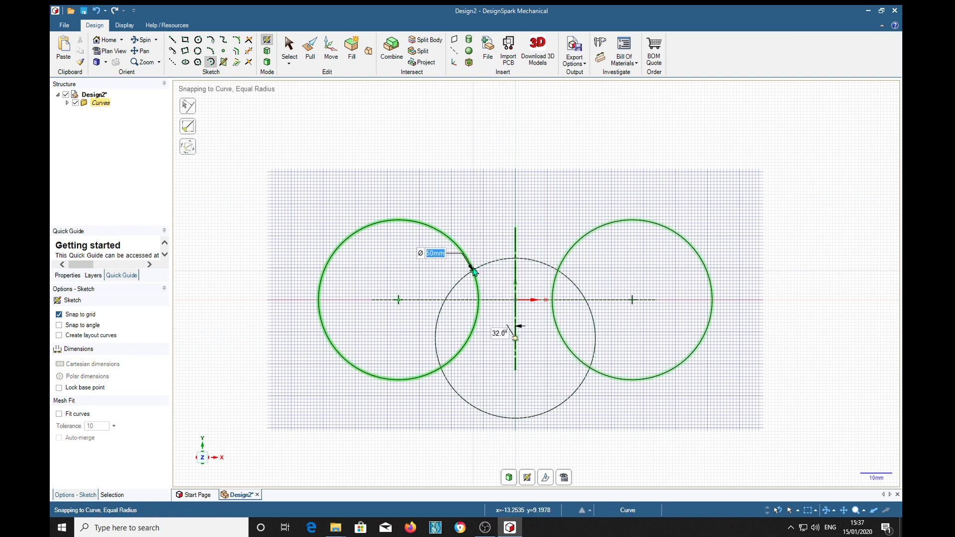
pyautogui.scroll(2, 474, 273)
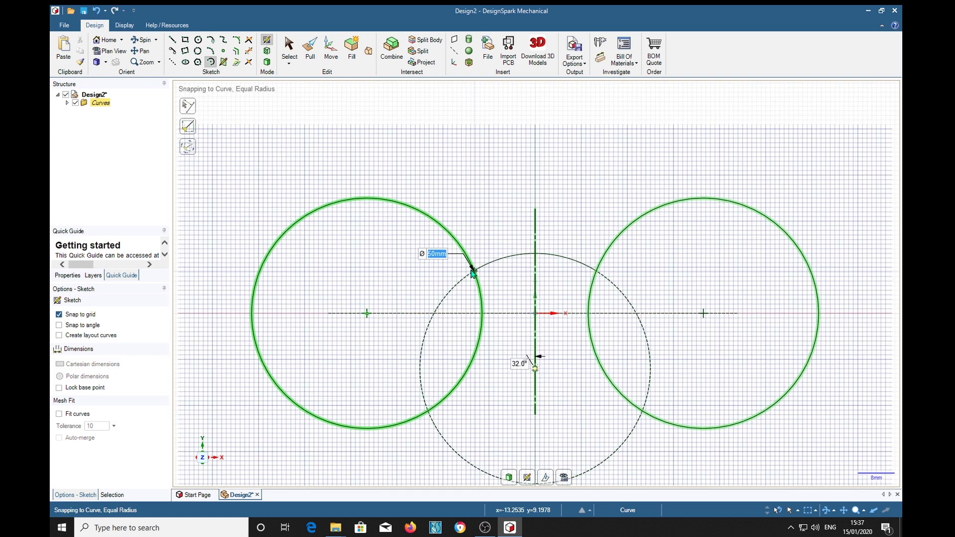
pyautogui.scroll(1, 473, 272)
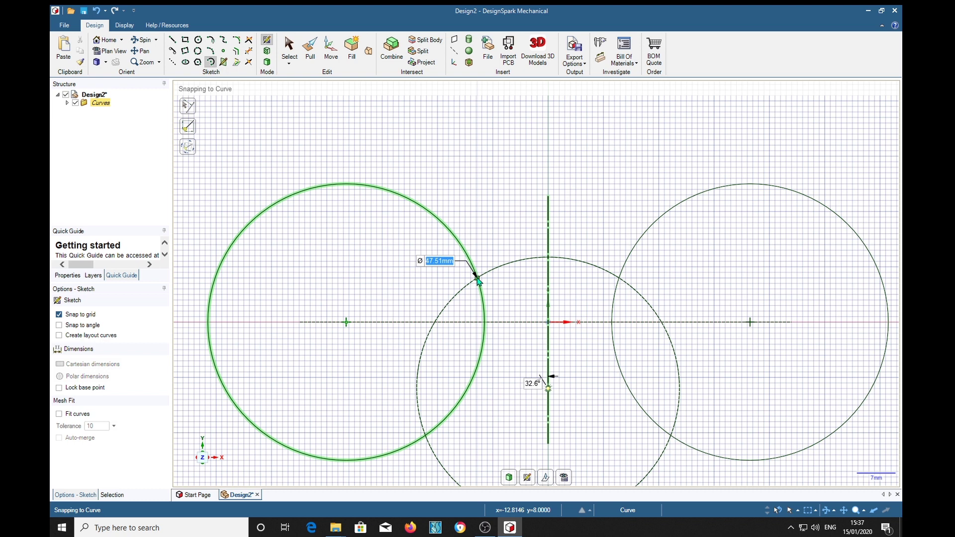
pyautogui.click(476, 278)
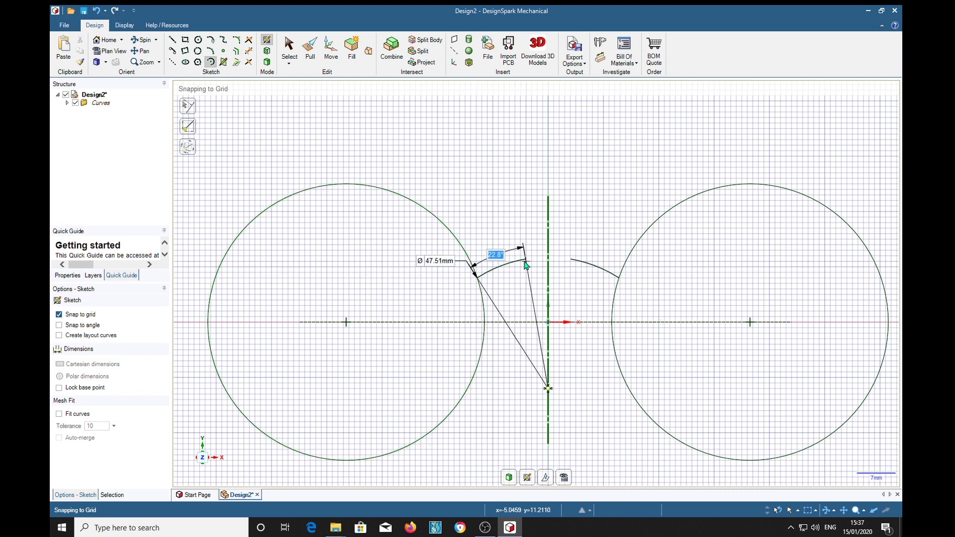
pyautogui.click(548, 258)
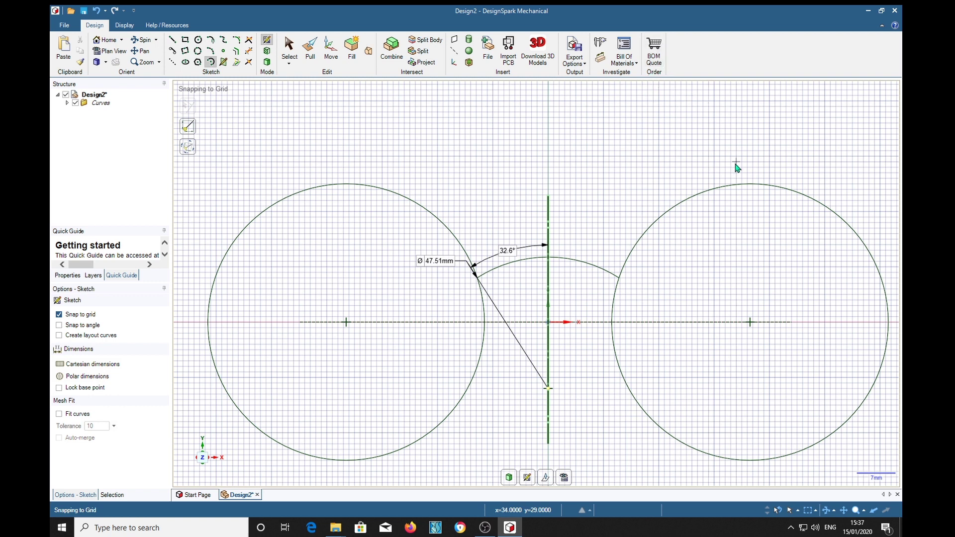
# Step: Offset the left rim circle 1.5mm inward, mirrored on the right rim
pyautogui.click(238, 54)
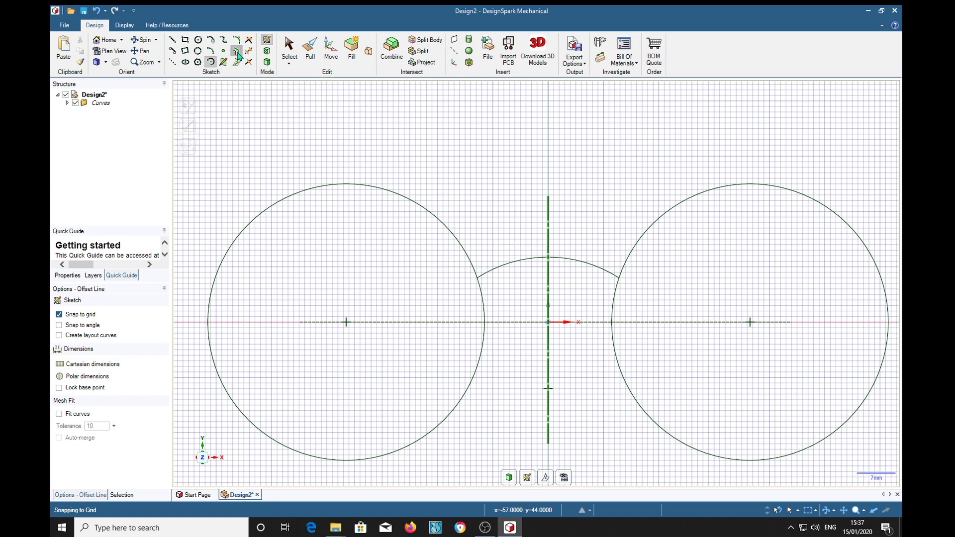
pyautogui.click(351, 189)
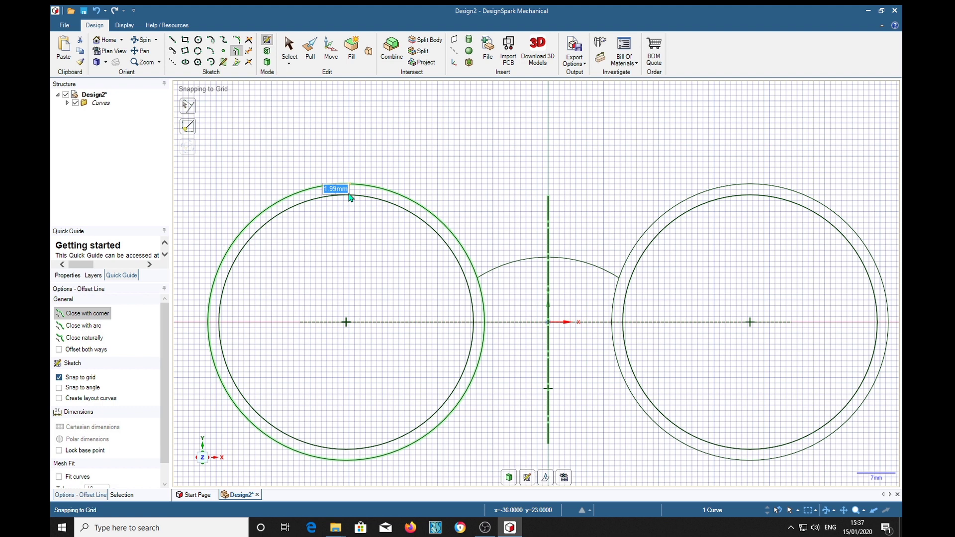
pyautogui.write('1.5')
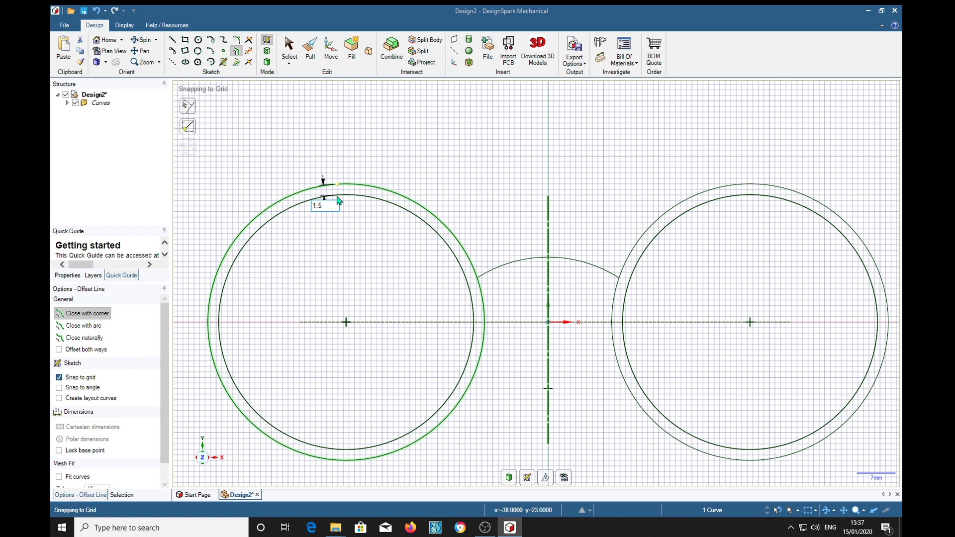
pyautogui.press('Return')
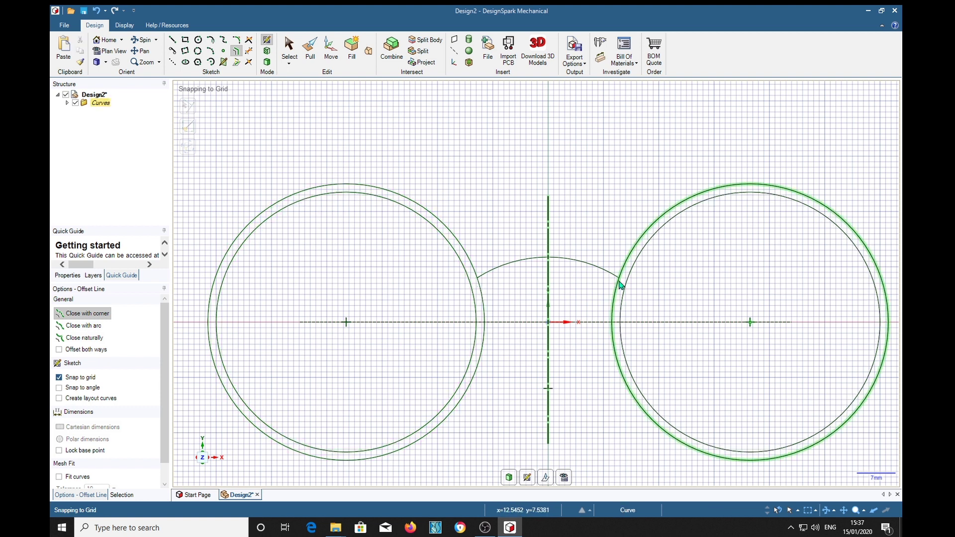
# Step: Draw a second bridge arc from a lower centre on the mirror line to the left rim
pyautogui.click(211, 62)
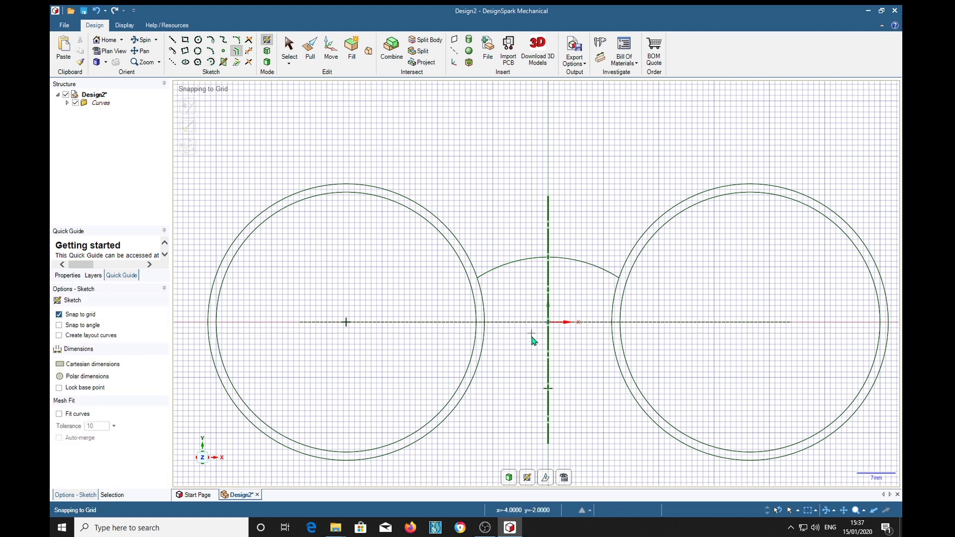
pyautogui.click(548, 388)
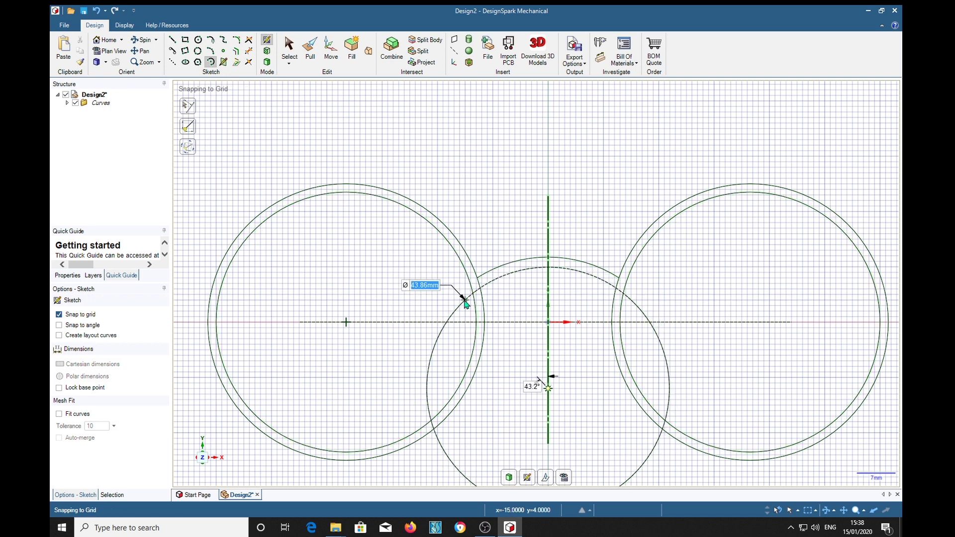
pyautogui.click(466, 302)
pyautogui.click(548, 267)
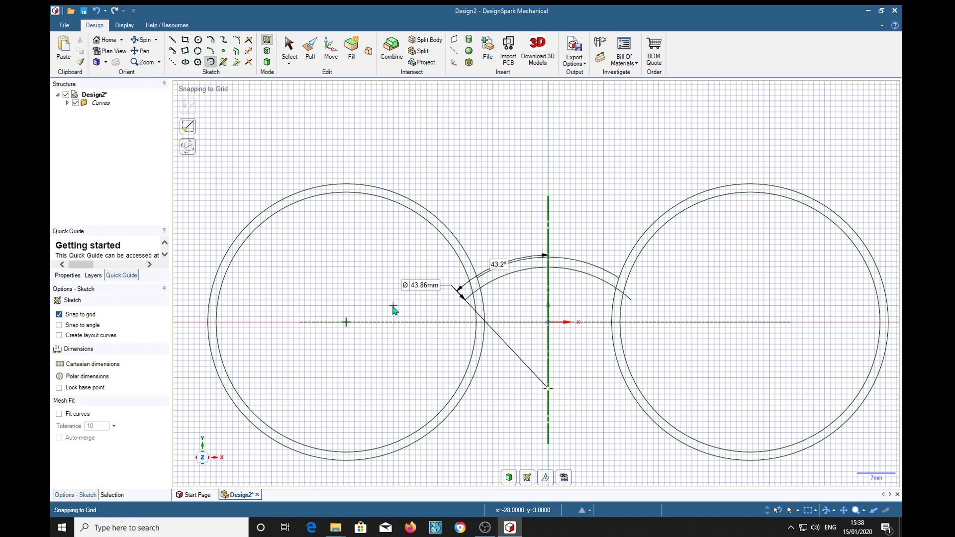
# Step: Trim away the arc stub running inside the left rim
pyautogui.press('t')
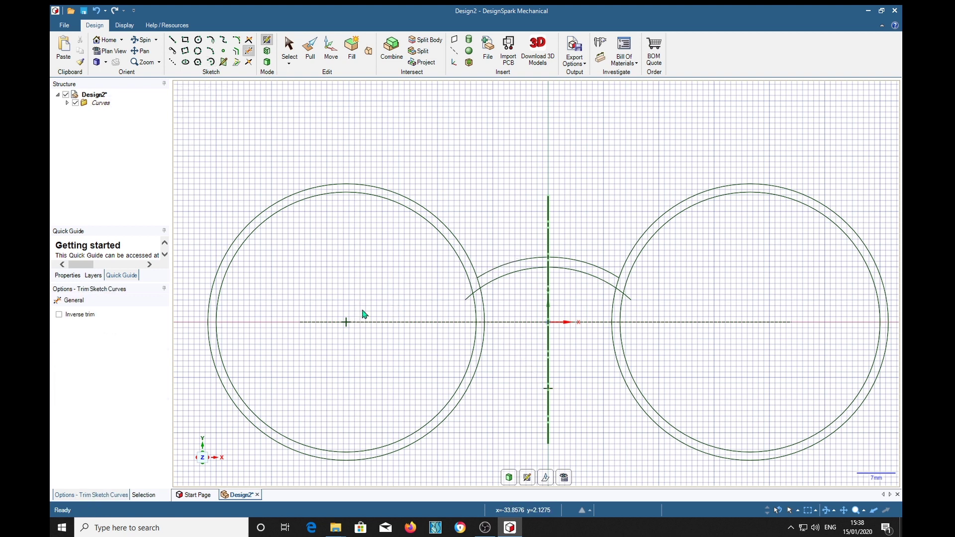
pyautogui.click(466, 299)
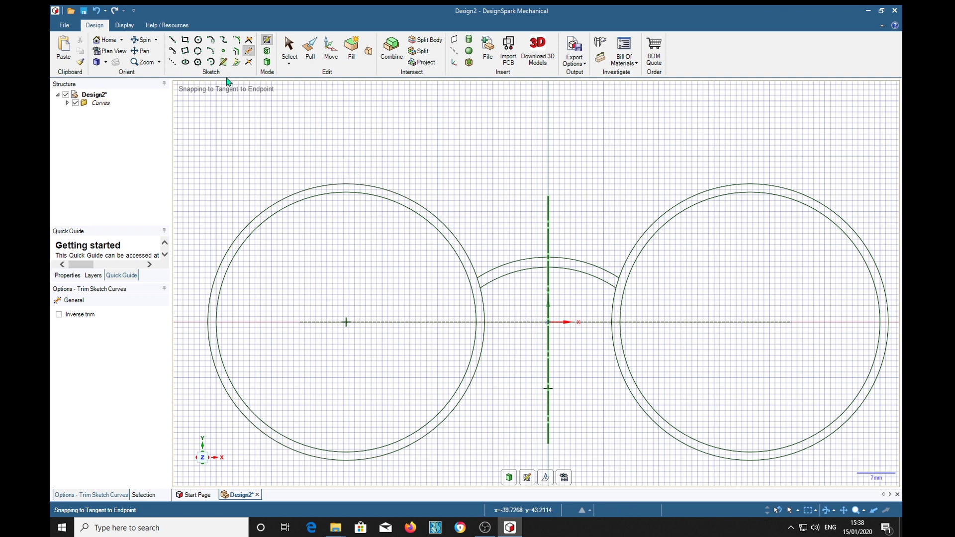
pyautogui.press('l')
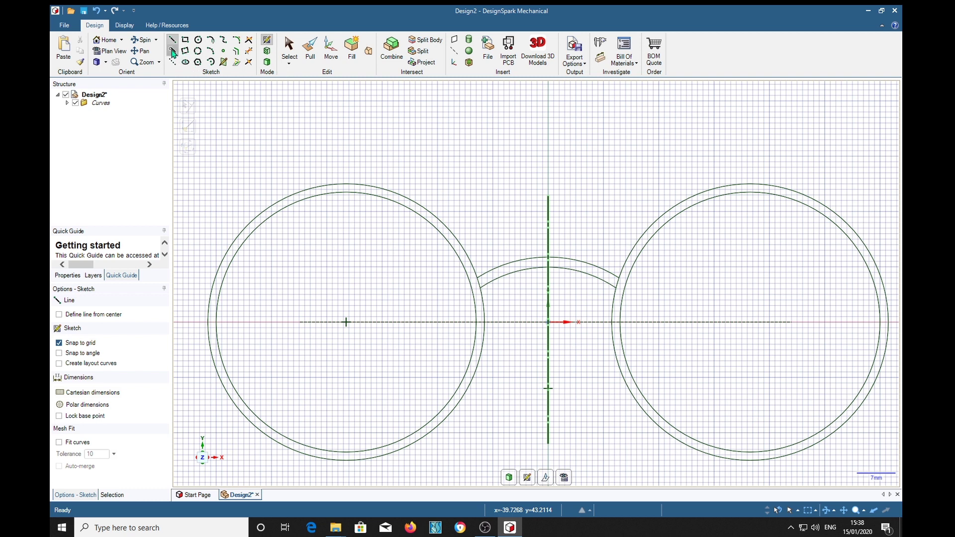
# Step: Draw a tangent line across the tops of both outer rims, ending at the vertical axis
pyautogui.click(173, 51)
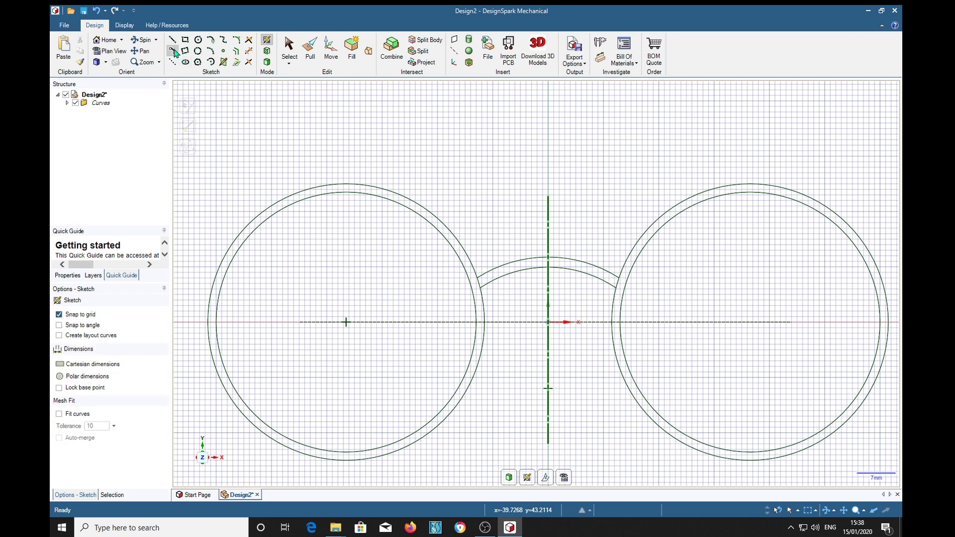
pyautogui.click(335, 188)
pyautogui.click(743, 186)
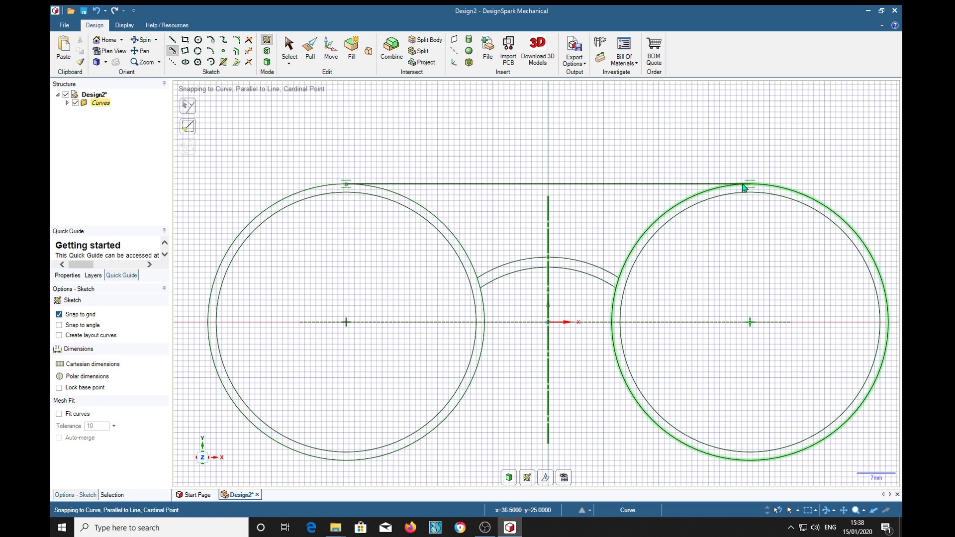
pyautogui.click(549, 186)
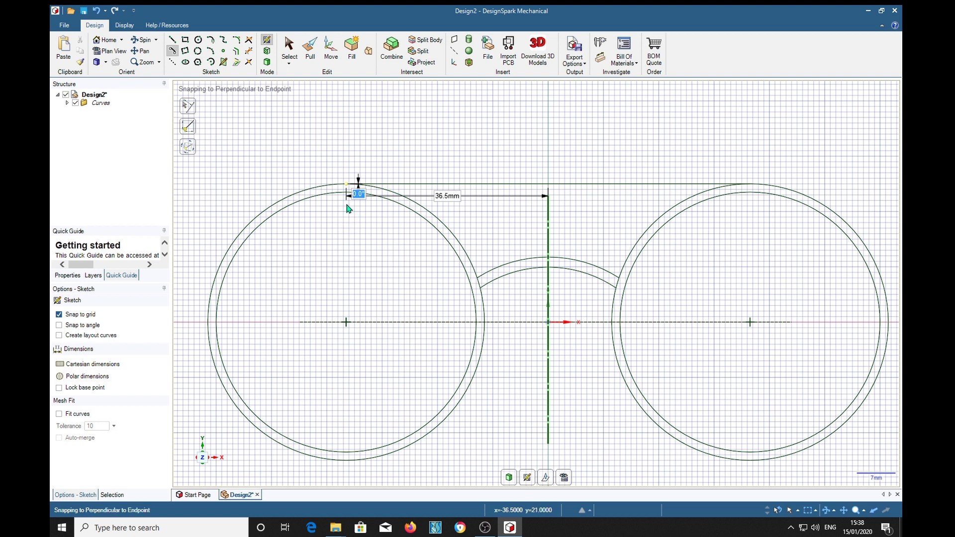
# Step: Add a 28mm horizontal line from the left inner circle to the vertical axis
pyautogui.click(173, 41)
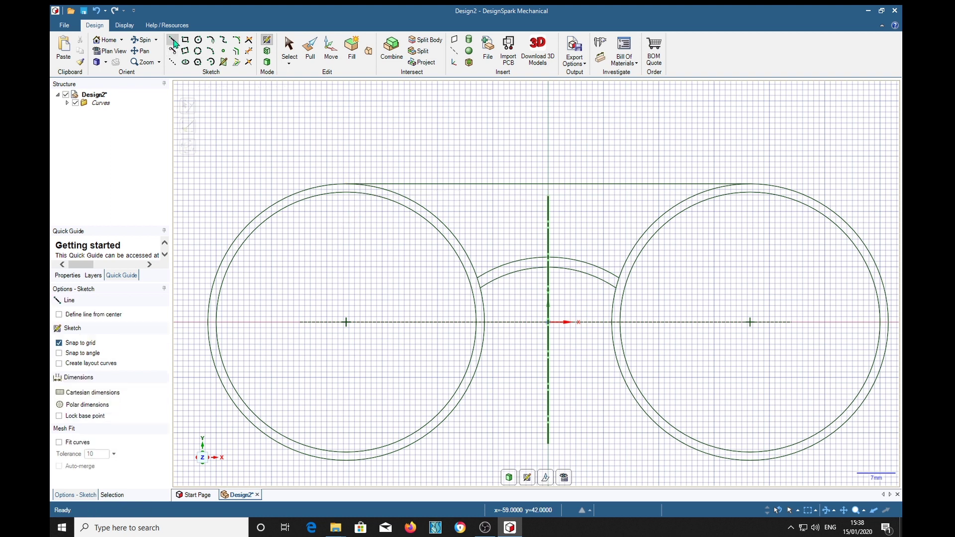
pyautogui.click(396, 202)
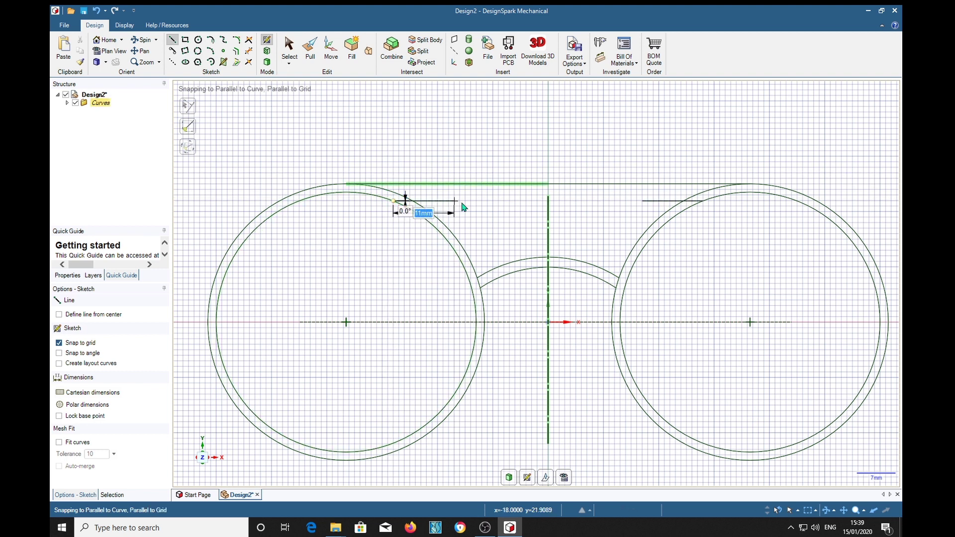
pyautogui.click(548, 206)
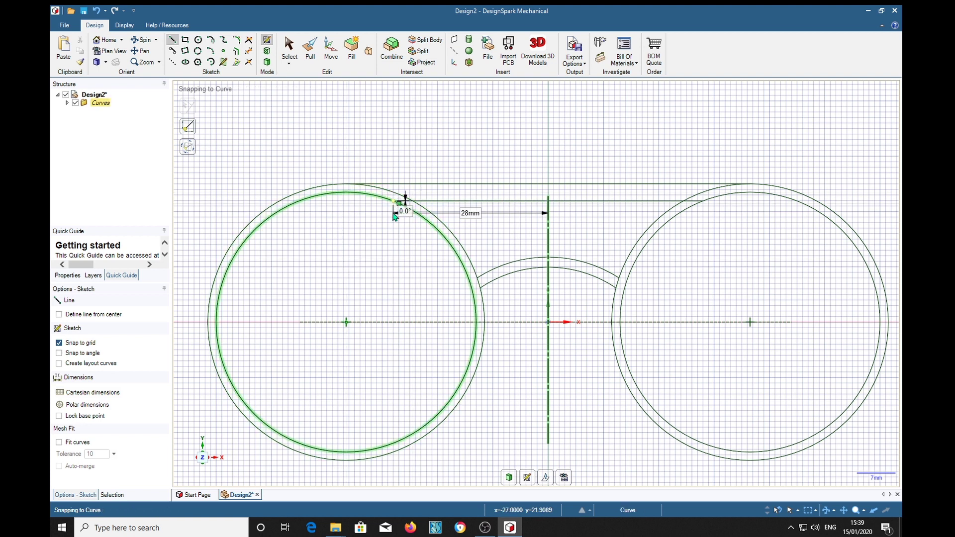
# Step: With trimming active, zoom and pan in on the left rim's outer edge
pyautogui.press('t')
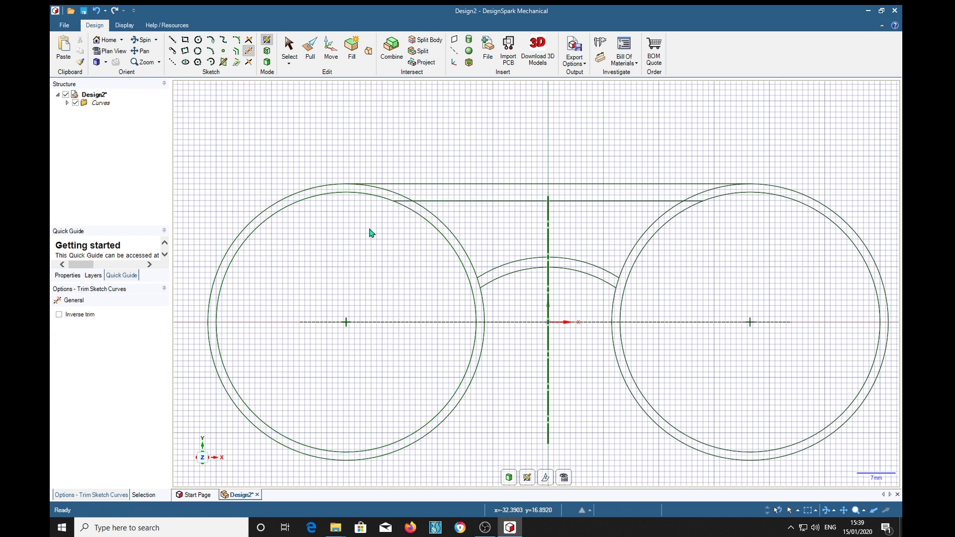
pyautogui.scroll(3, 370, 233)
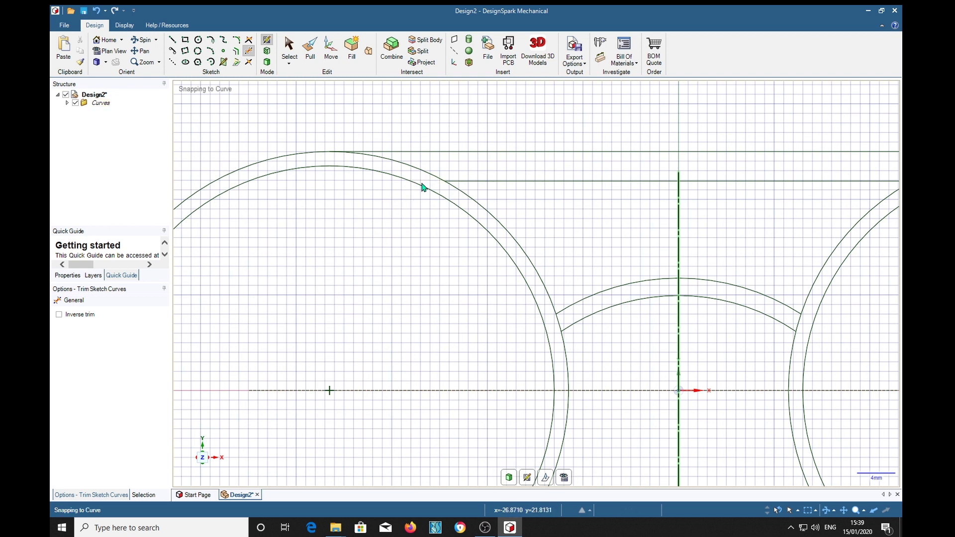
pyautogui.scroll(-5, 390, 292)
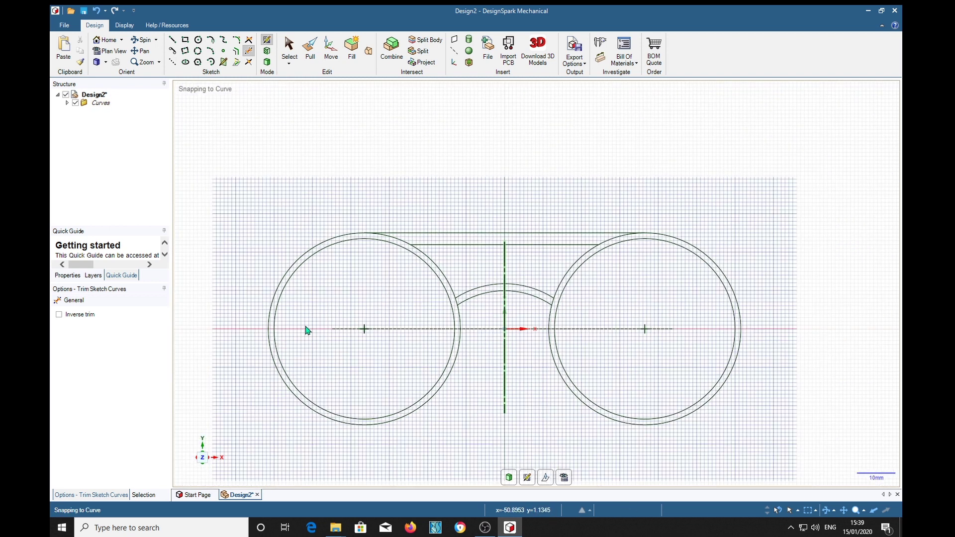
pyautogui.keyDown('shift'); pyautogui.moveTo(377, 305); pyautogui.dragTo(495, 268, button='middle'); pyautogui.keyUp('shift')
pyautogui.scroll(2, 403, 306)
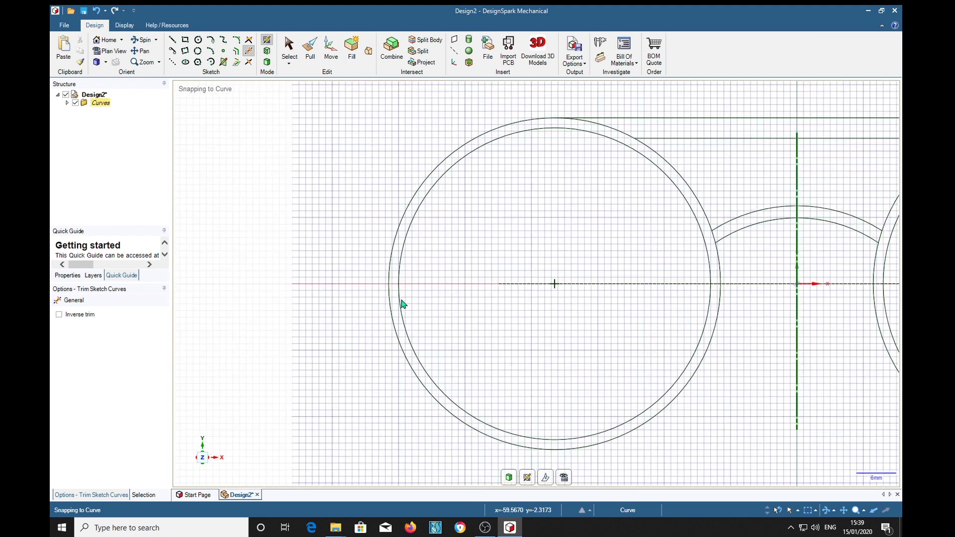
pyautogui.scroll(2, 409, 286)
pyautogui.scroll(1, 409, 287)
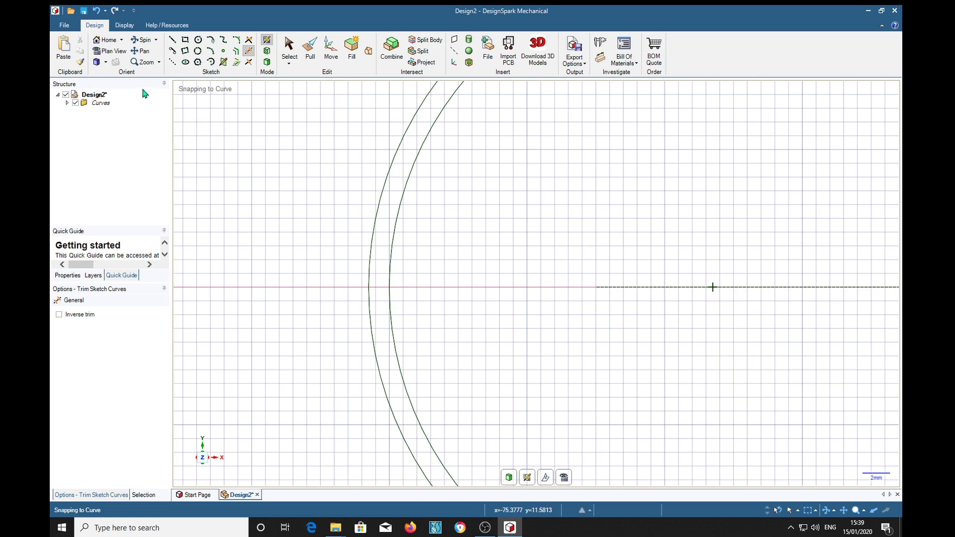
# Step: Outline a 4mm-tall rectangular tab off the left rim's outer edge
pyautogui.click(173, 40)
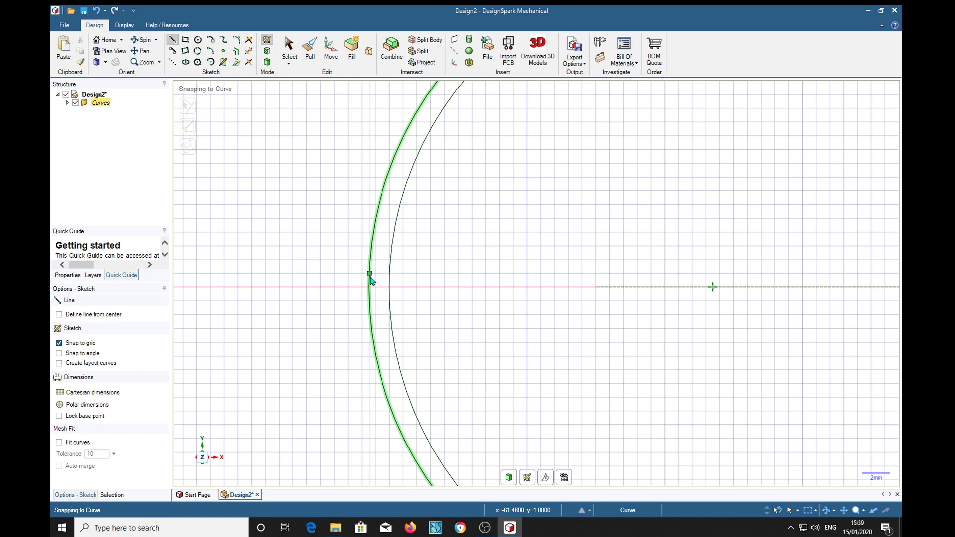
pyautogui.click(371, 260)
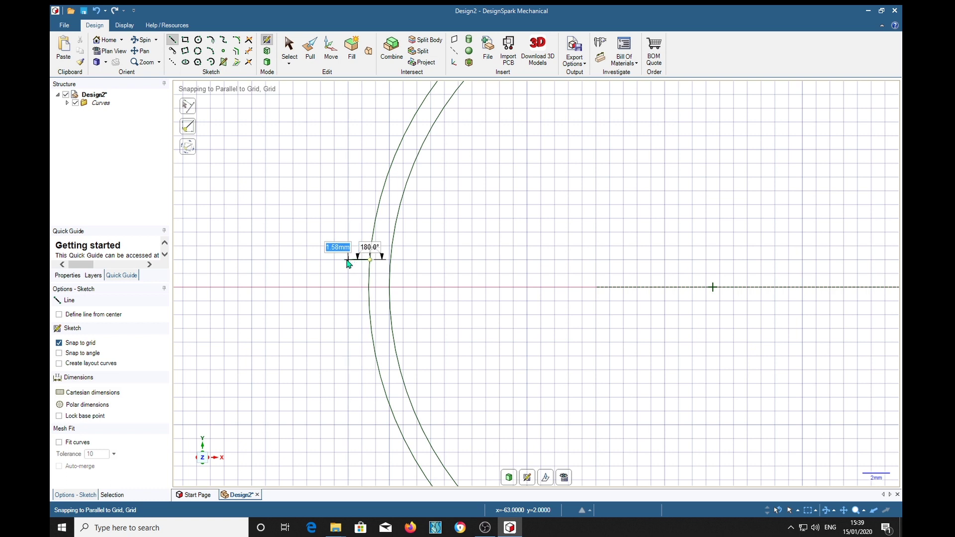
pyautogui.click(309, 265)
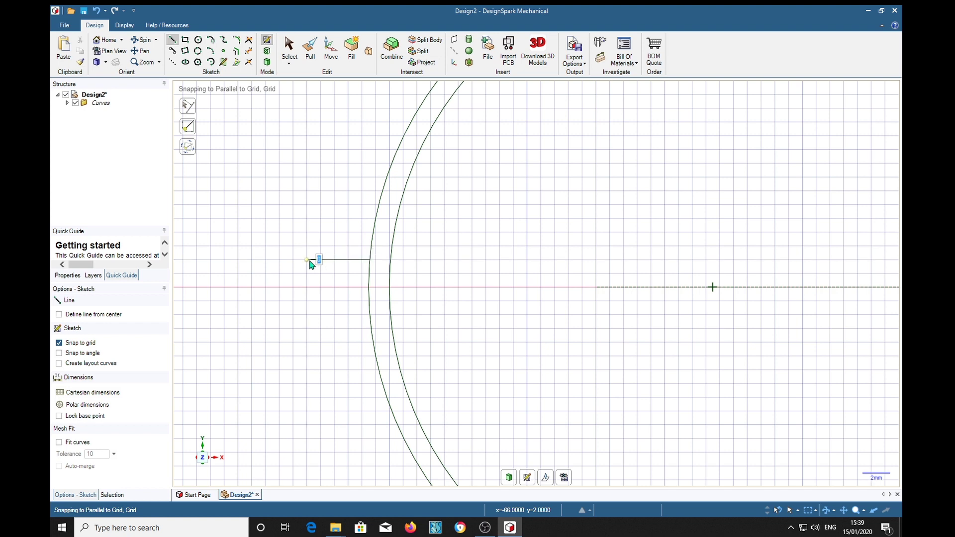
pyautogui.click(310, 321)
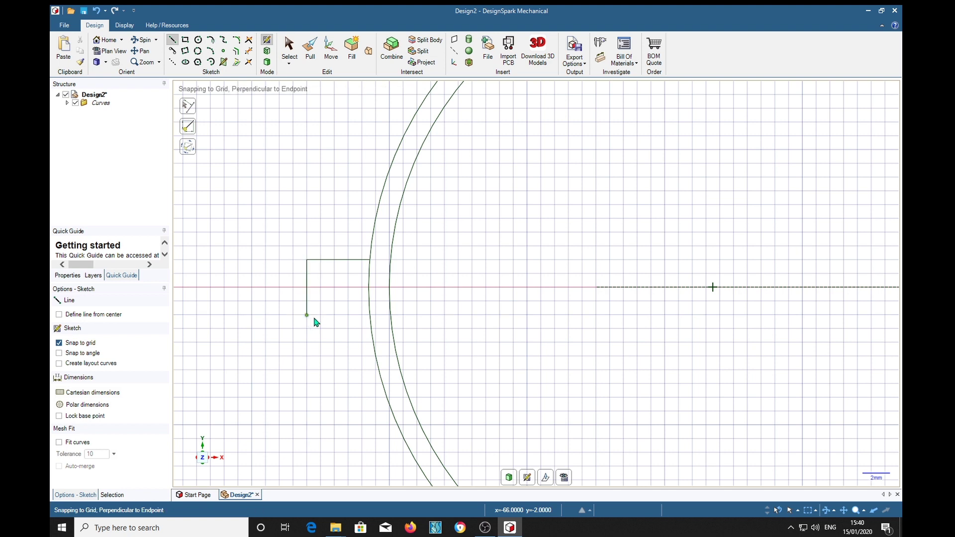
pyautogui.click(370, 316)
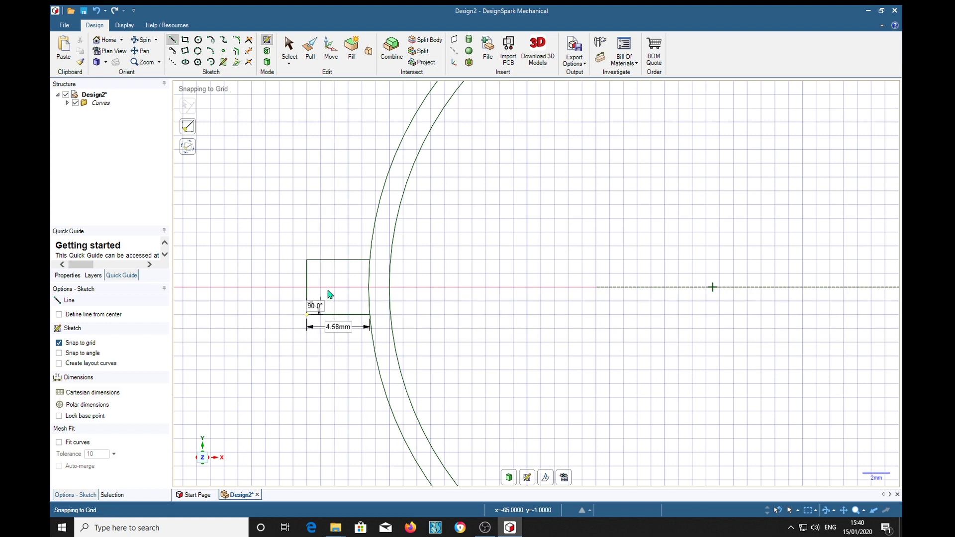
# Step: Add two vertical dividers inside the tab, then zoom out to the whole frame
pyautogui.click(321, 260)
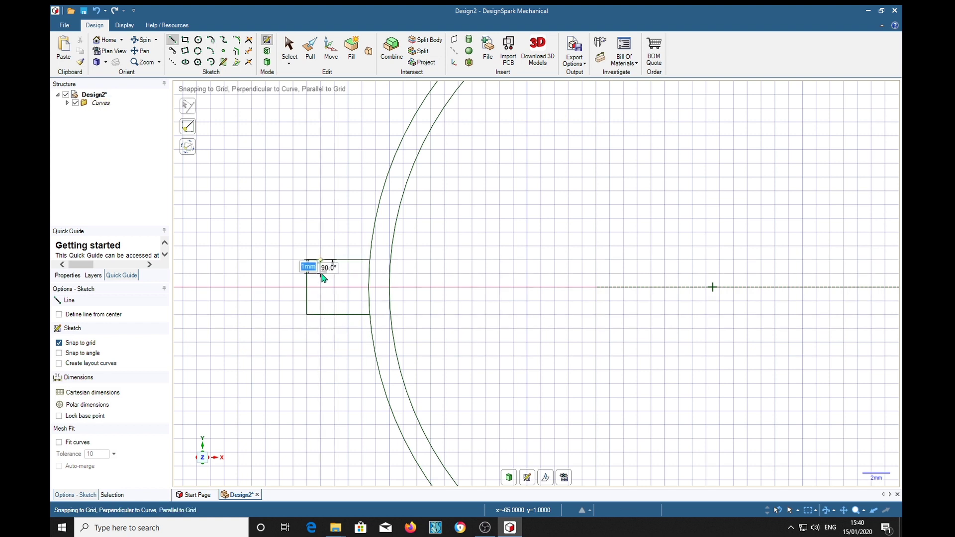
pyautogui.click(335, 317)
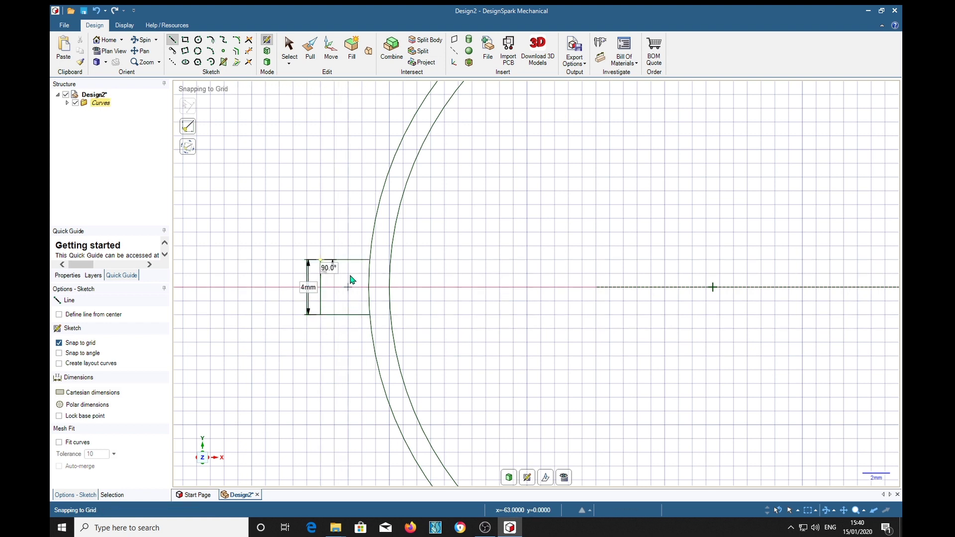
pyautogui.click(349, 260)
pyautogui.click(348, 315)
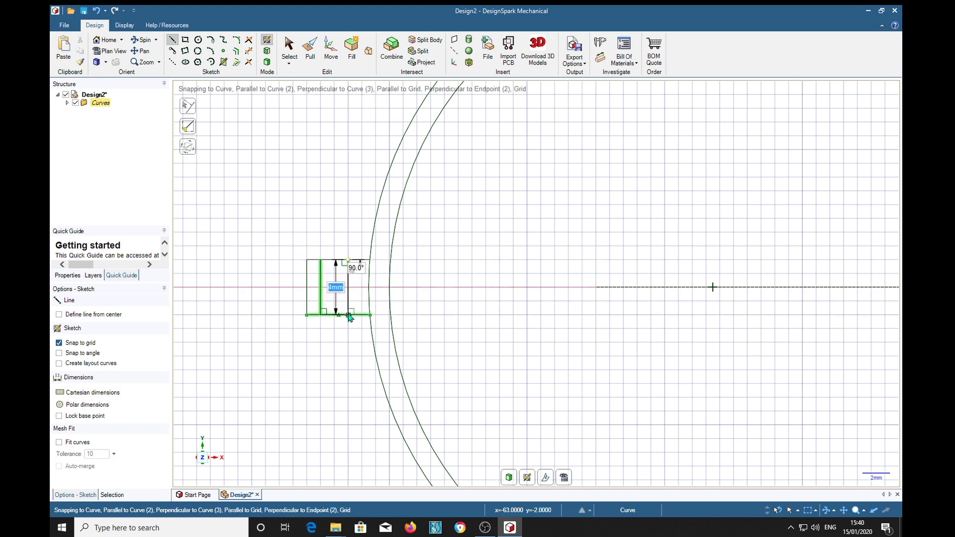
pyautogui.scroll(-5, 681, 323)
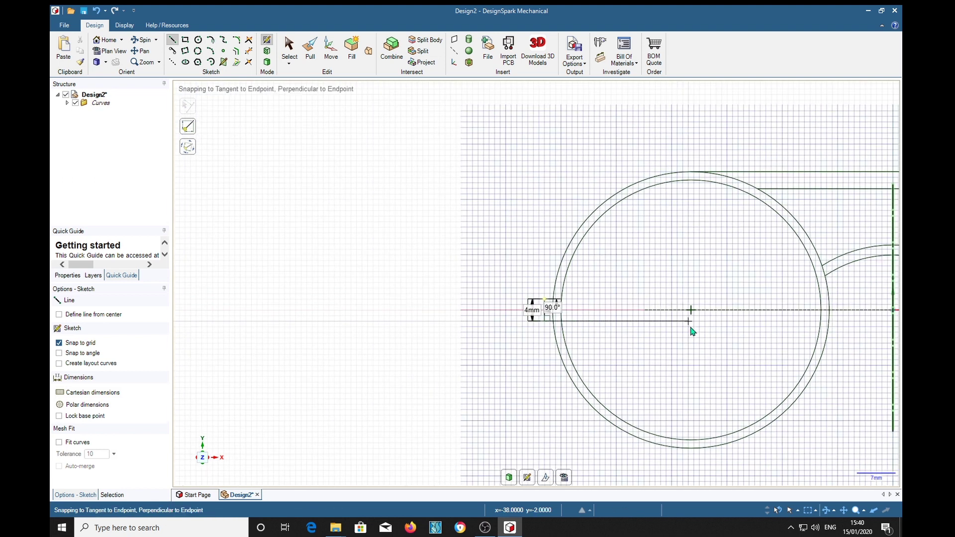
pyautogui.moveTo(689, 315)
pyautogui.keyDown('shift'); pyautogui.mouseDown(button='middle')
pyautogui.moveTo(572, 330)
pyautogui.moveTo(241, 335)
pyautogui.mouseUp(button='middle'); pyautogui.keyUp('shift')
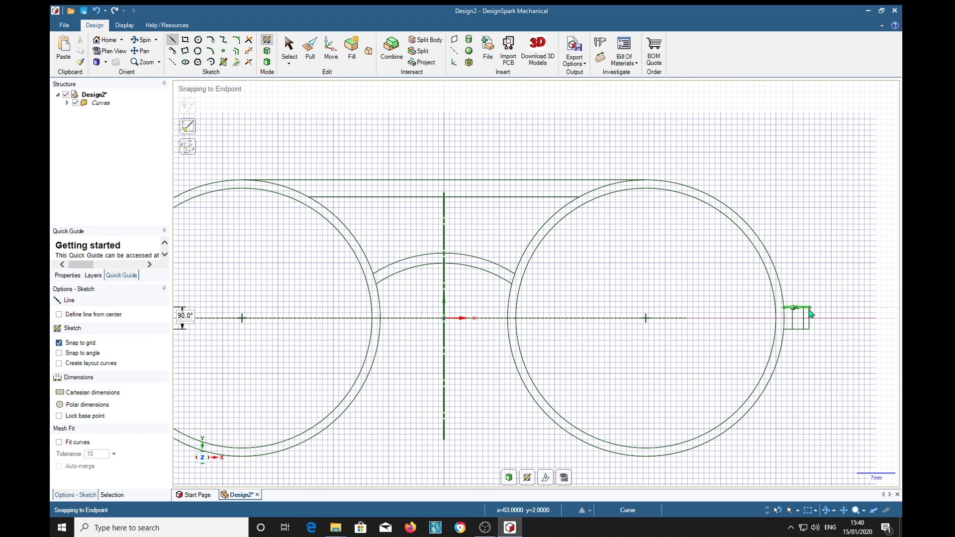
pyautogui.moveTo(413, 355)
pyautogui.keyDown('shift'); pyautogui.mouseDown(button='middle')
pyautogui.moveTo(473, 315)
pyautogui.moveTo(510, 342)
pyautogui.moveTo(509, 364)
pyautogui.mouseUp(button='middle'); pyautogui.keyUp('shift')
pyautogui.scroll(-1, 509, 341)
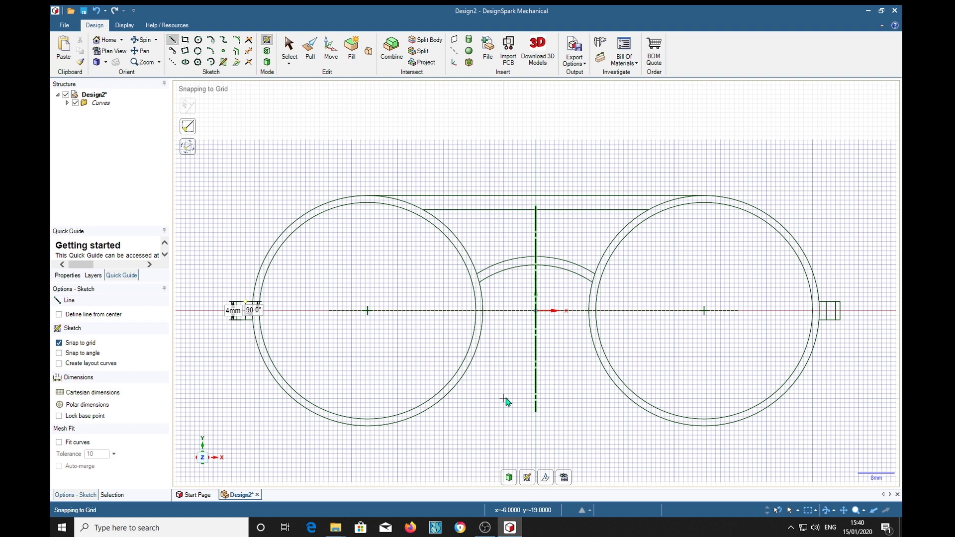
# Step: Pull the left hinge tab face 10mm into a solid block, mirrored on the right
pyautogui.press('p')
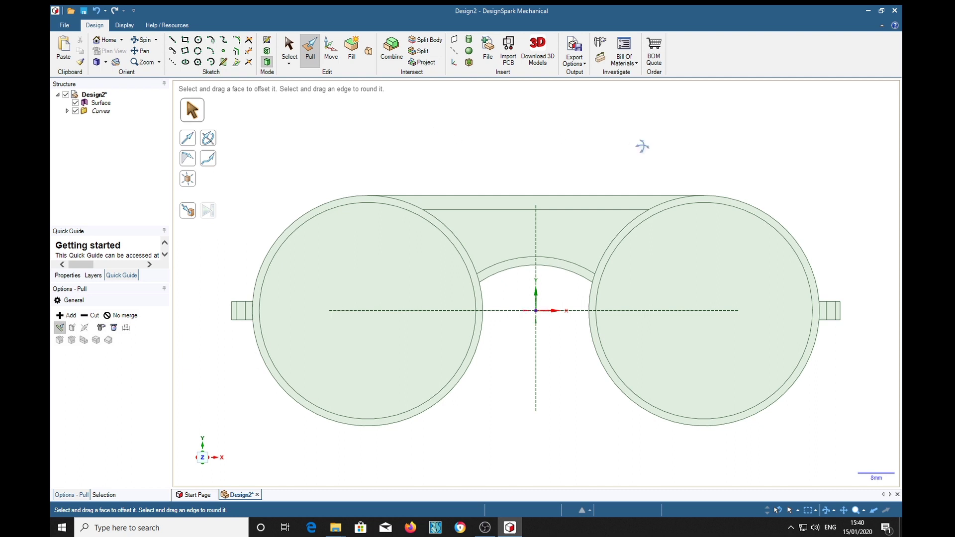
pyautogui.moveTo(642, 146); pyautogui.dragTo(580, 136, button='middle')
pyautogui.click(367, 209)
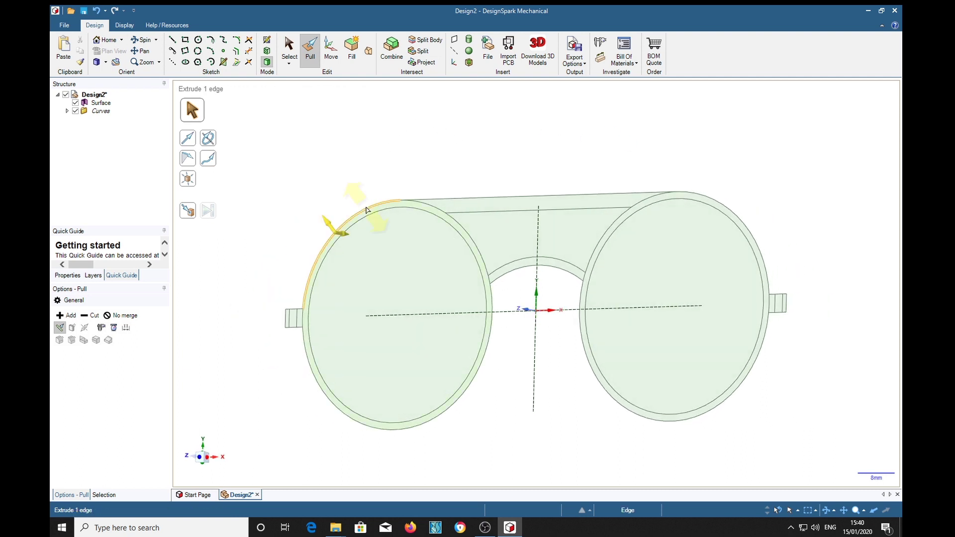
pyautogui.click(454, 168)
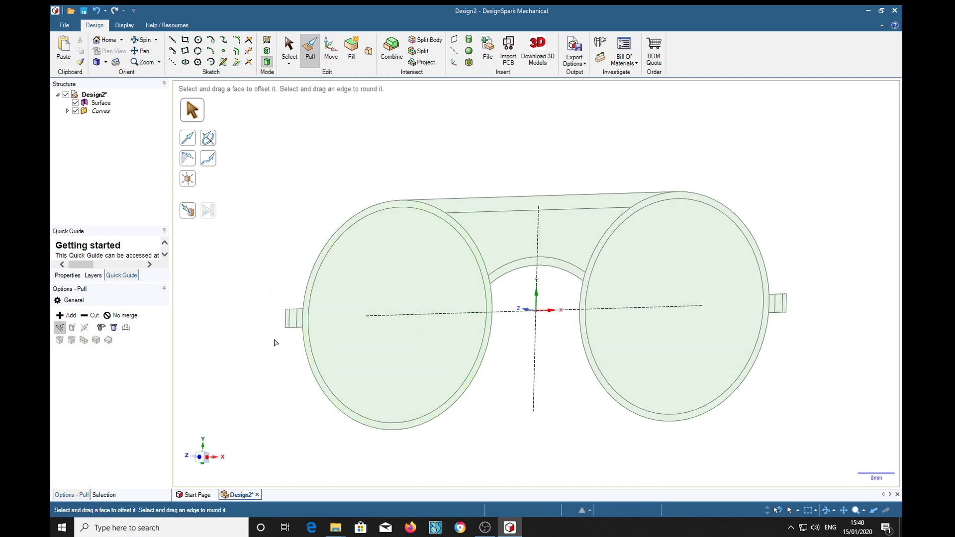
pyautogui.click(293, 322)
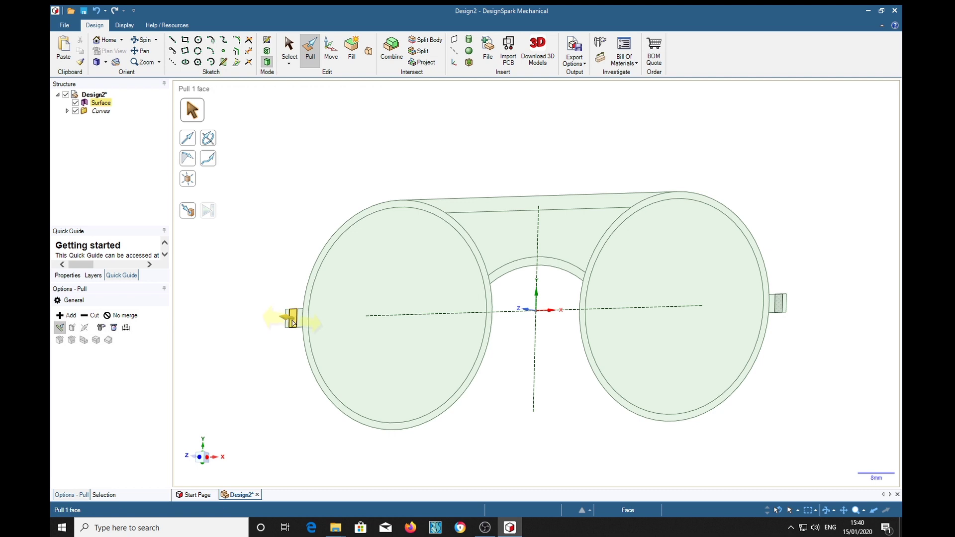
pyautogui.scroll(2, 293, 323)
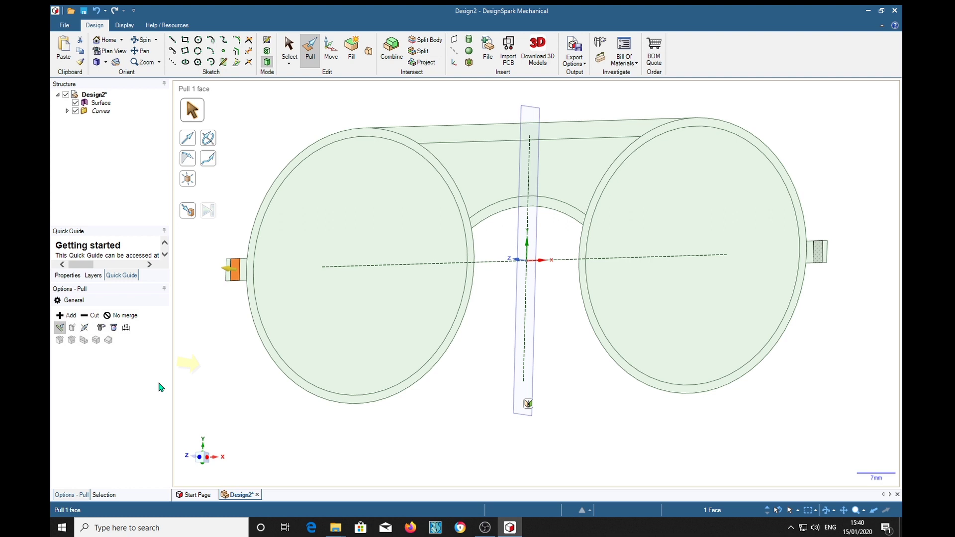
pyautogui.write('10')
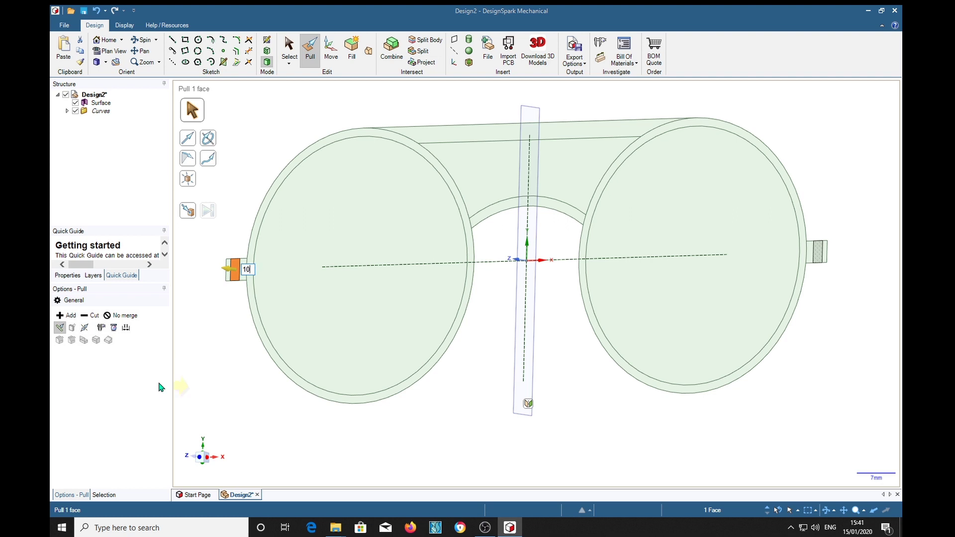
pyautogui.press('Return')
pyautogui.moveTo(161, 388); pyautogui.dragTo(781, 335, button='middle')
pyautogui.keyDown('shift'); pyautogui.moveTo(514, 481); pyautogui.dragTo(610, 420, button='middle'); pyautogui.keyUp('shift')
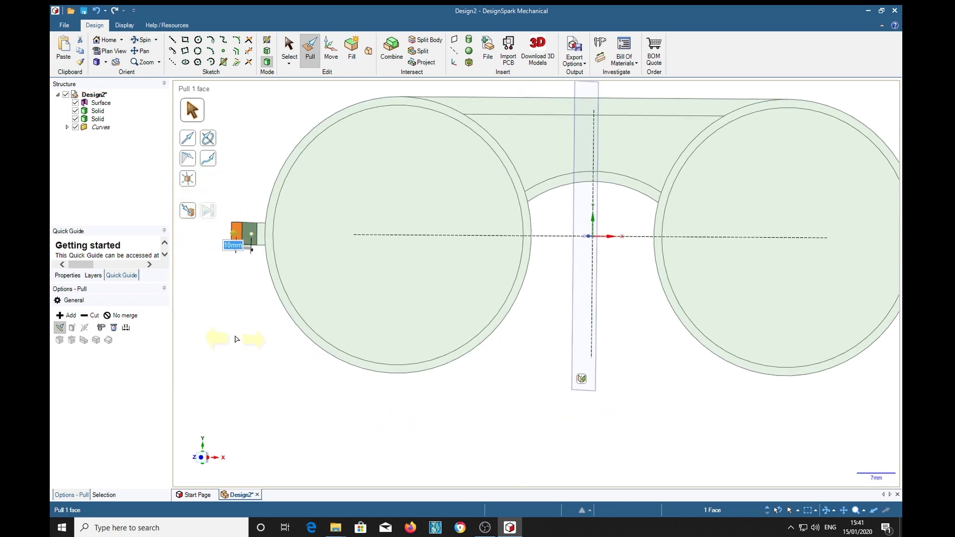
pyautogui.moveTo(232, 367); pyautogui.dragTo(219, 340, button='middle')
# Step: Pull the rim ring, brow bar and bridge arc faces together by 1.5mm
pyautogui.click(280, 294)
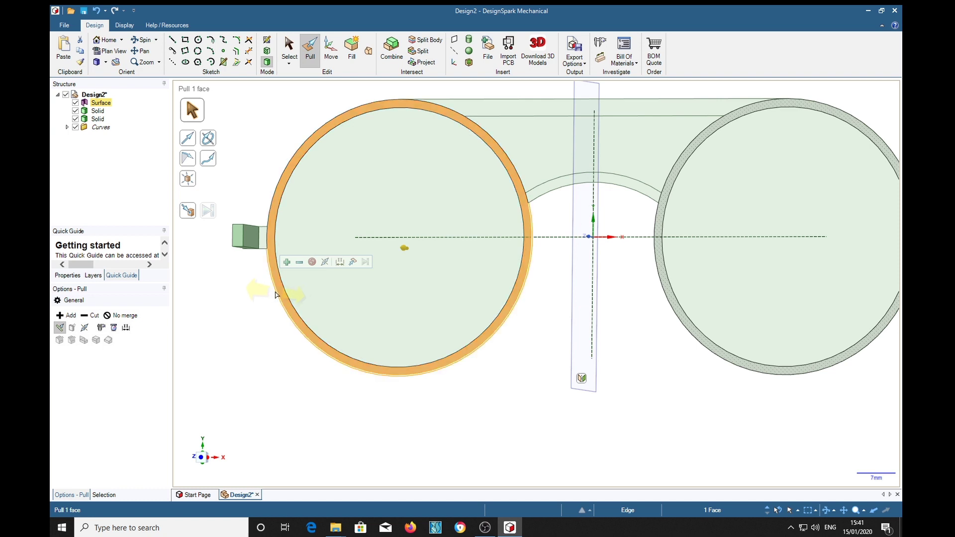
pyautogui.press('ctrl')
pyautogui.keyDown('ctrl'); pyautogui.click(263, 243); pyautogui.keyUp('ctrl')
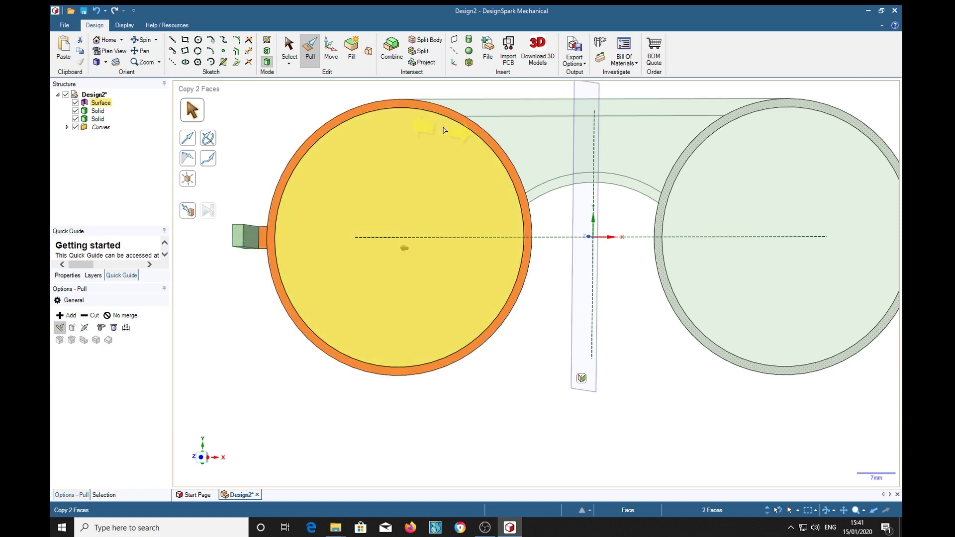
pyautogui.keyDown('ctrl'); pyautogui.click(486, 111); pyautogui.keyUp('ctrl')
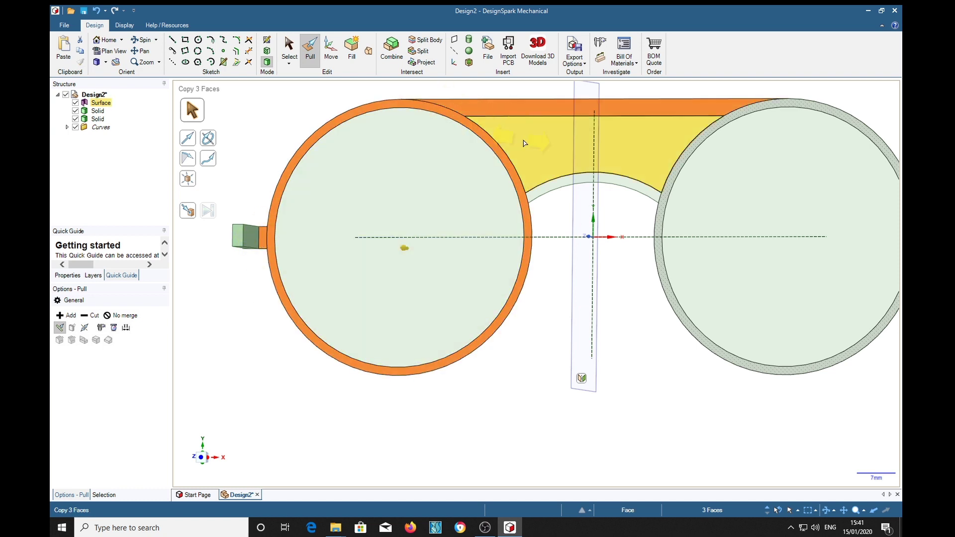
pyautogui.keyDown('ctrl'); pyautogui.click(557, 189); pyautogui.keyUp('ctrl')
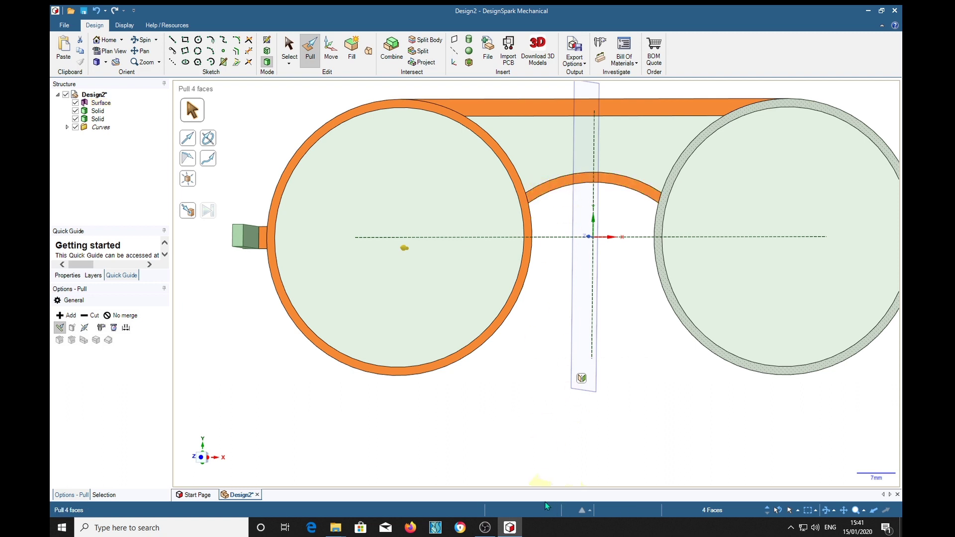
pyautogui.write('1.5')
pyautogui.press('Return')
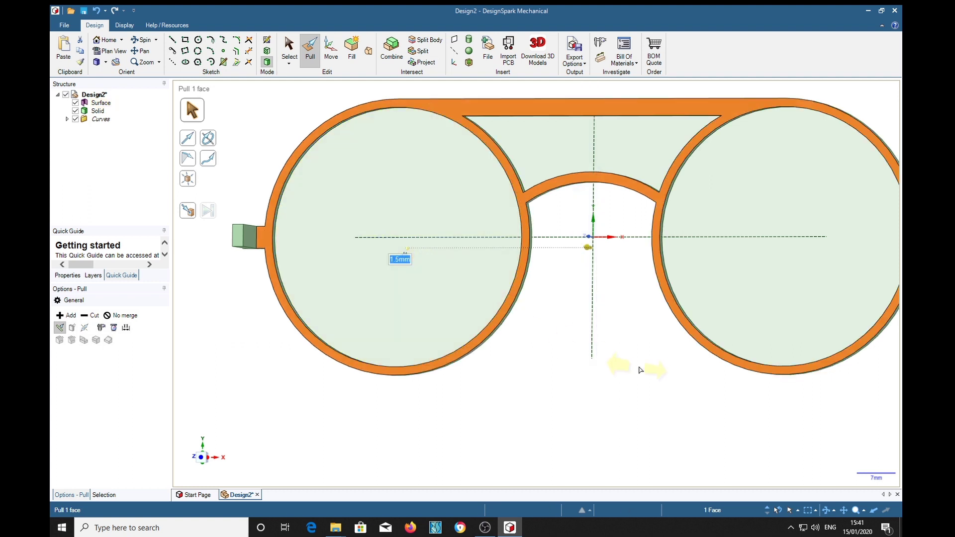
pyautogui.moveTo(619, 363); pyautogui.dragTo(613, 383, button='middle')
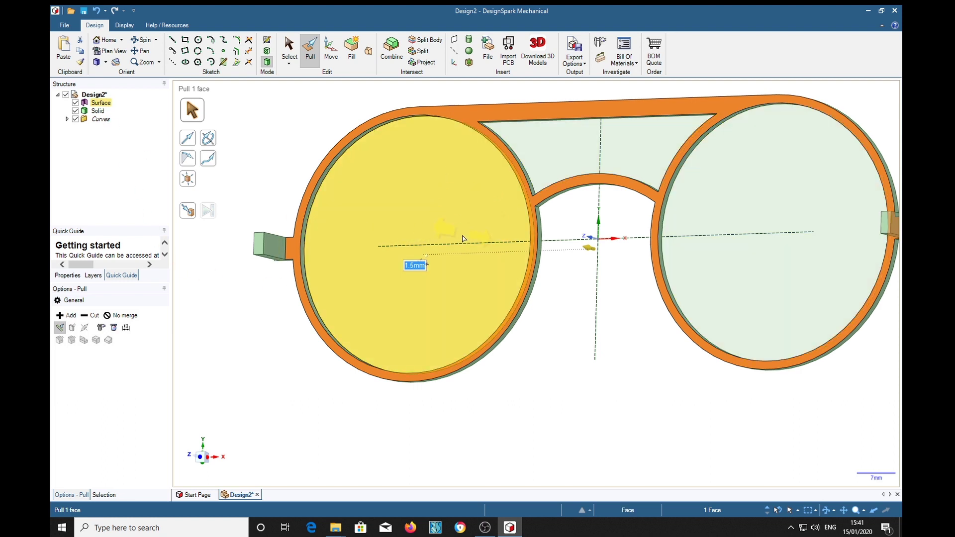
# Step: Delete the left and right lens surfaces and the brow-bar-to-bridge surface, leaving open rims
pyautogui.press('Escape')
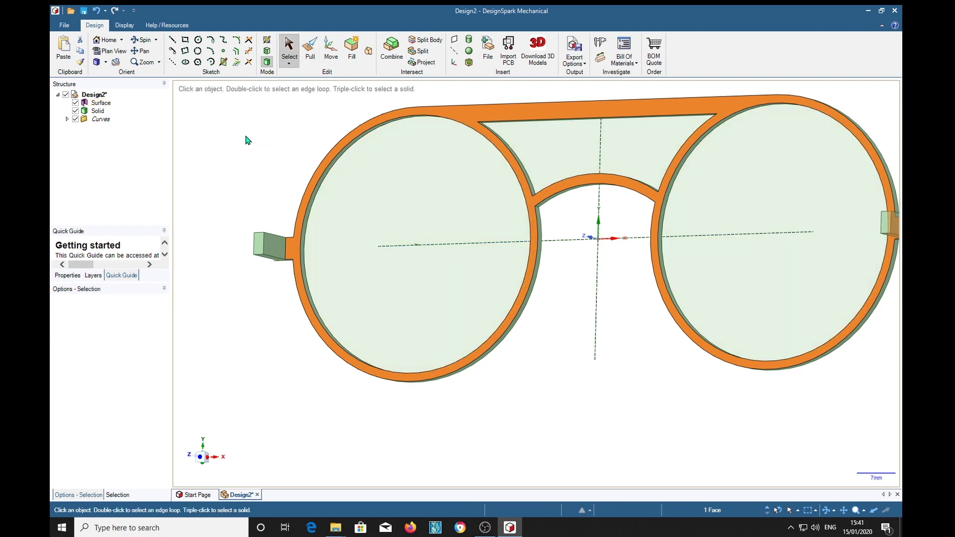
pyautogui.click(438, 200)
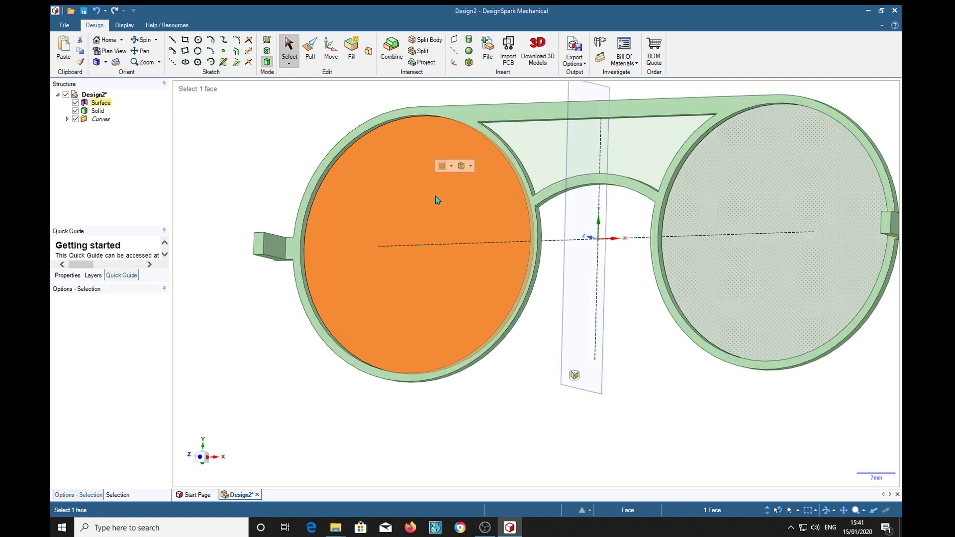
pyautogui.press('Delete')
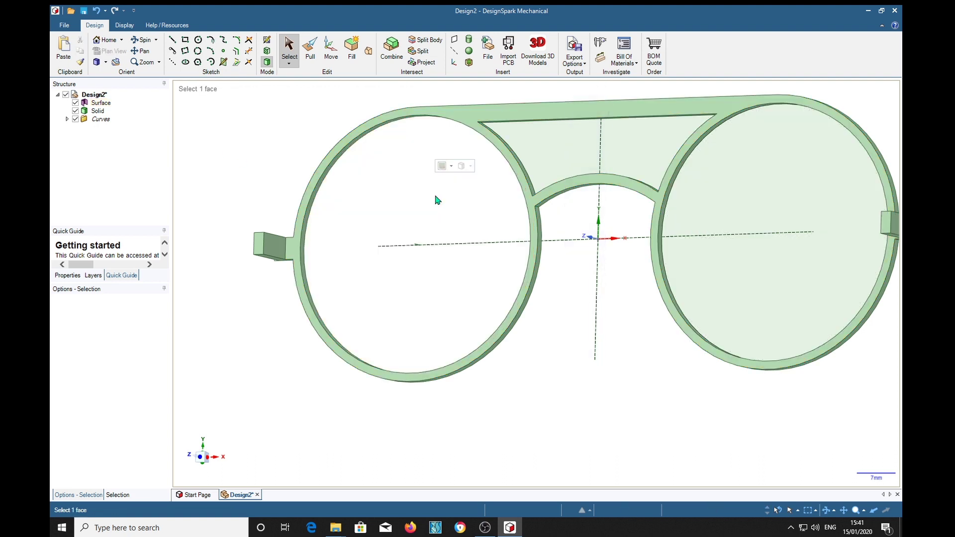
pyautogui.click(581, 148)
pyautogui.press('Delete')
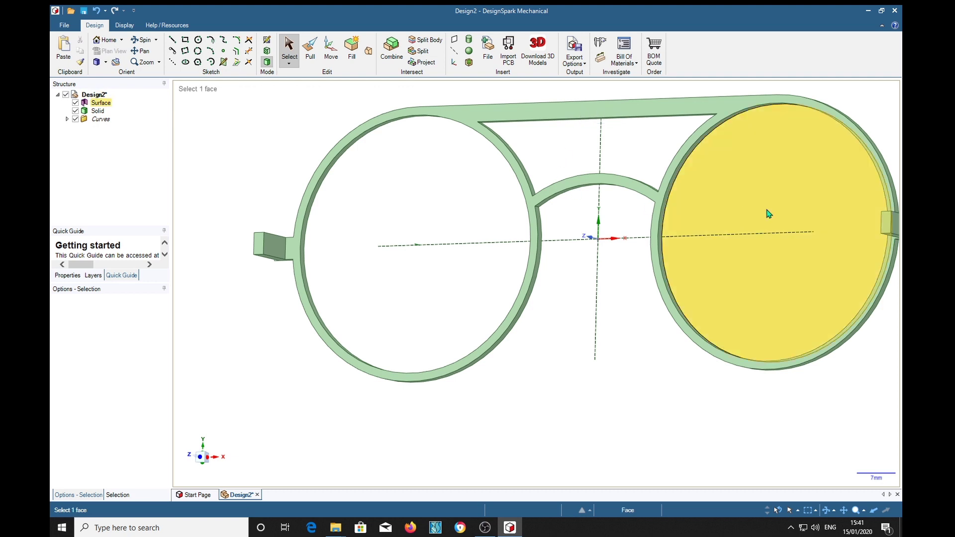
pyautogui.click(768, 212)
pyautogui.press('Delete')
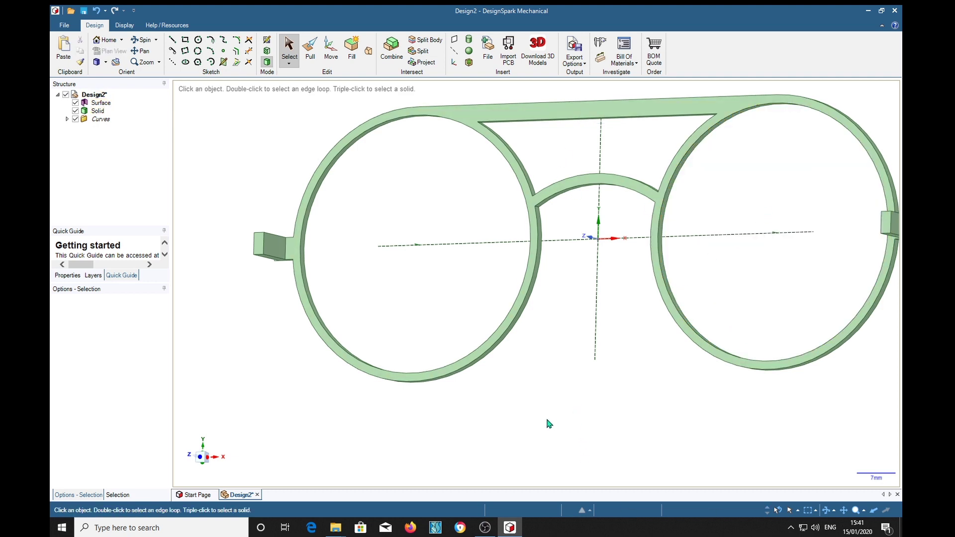
pyautogui.moveTo(550, 424); pyautogui.dragTo(672, 427, button='middle')
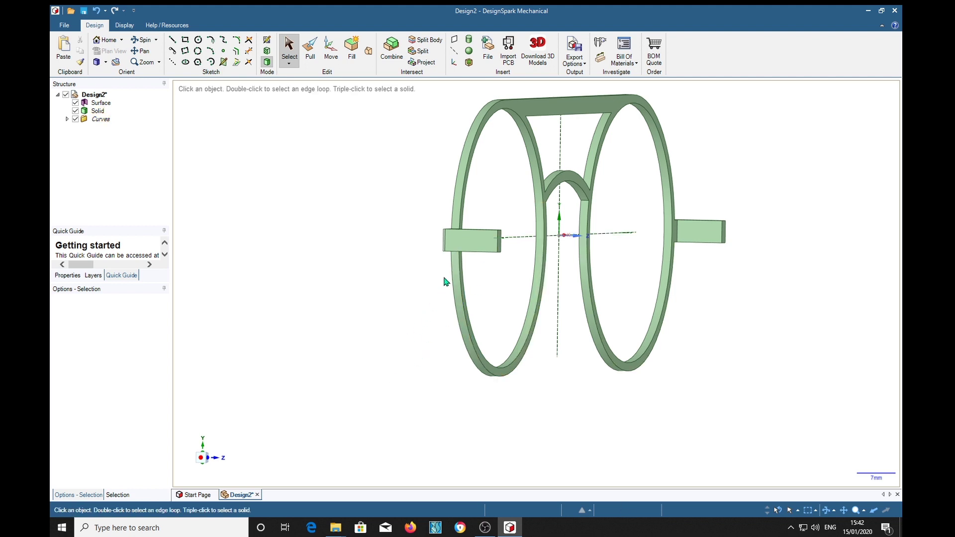
# Step: In plan view, draw a 5 mm × 2 mm rectangle from the edge of the left tab's end face
pyautogui.click(472, 249)
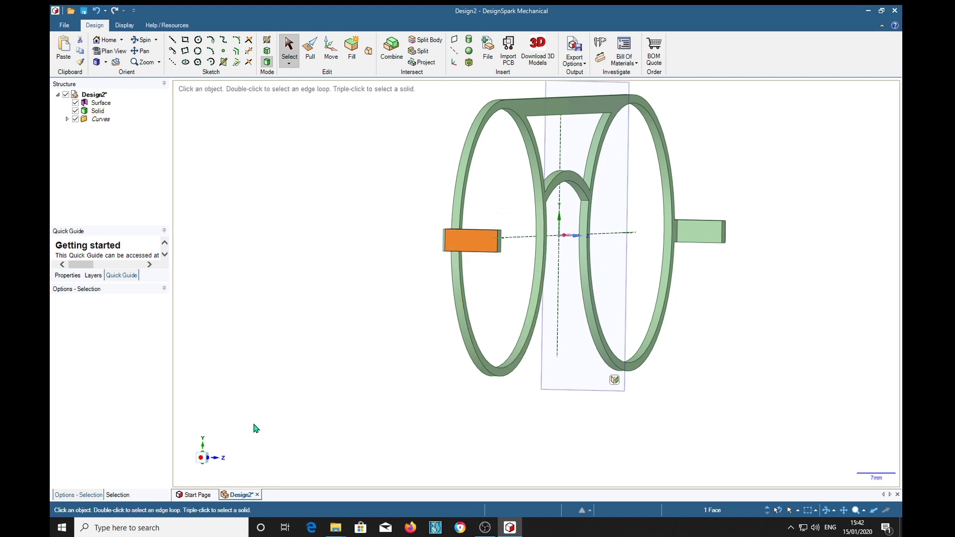
pyautogui.click(185, 43)
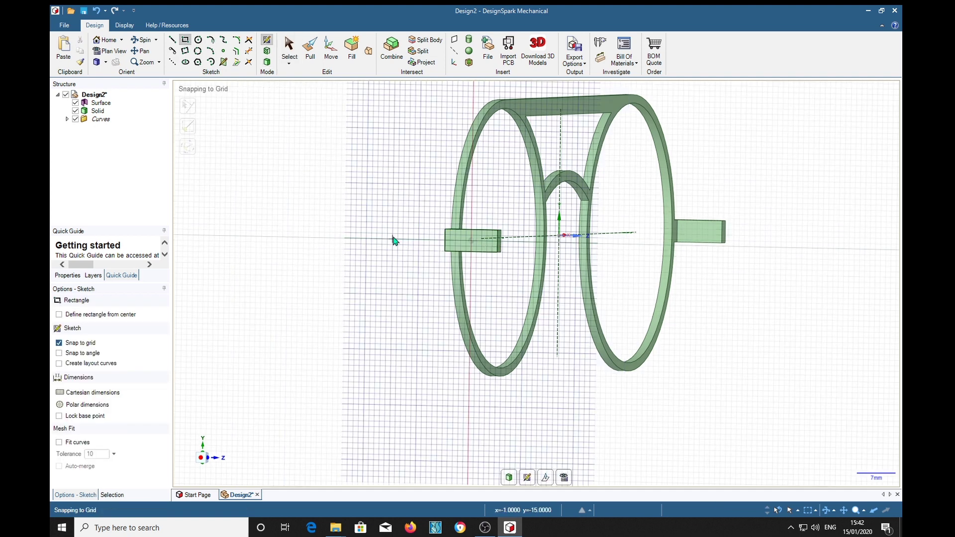
pyautogui.press('v')
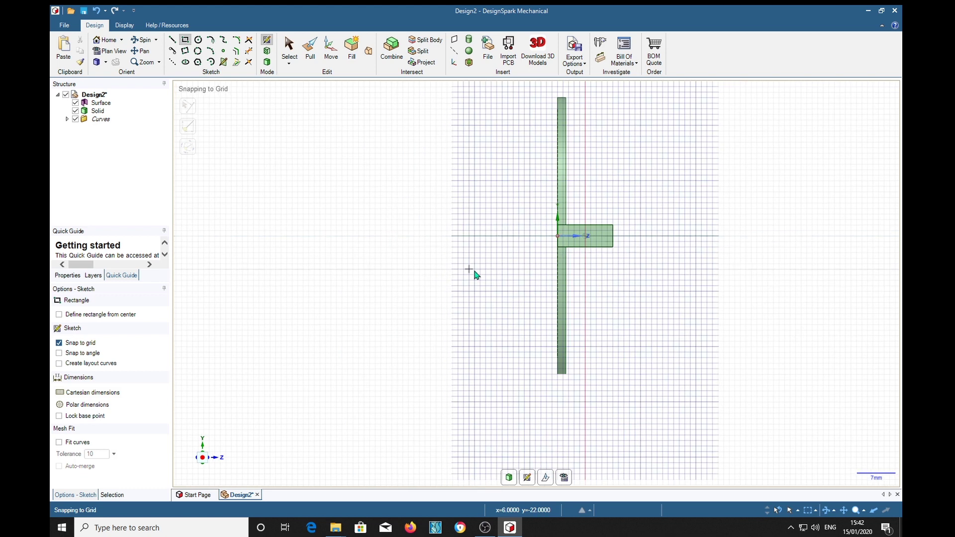
pyautogui.scroll(2, 657, 213)
pyautogui.scroll(2, 653, 217)
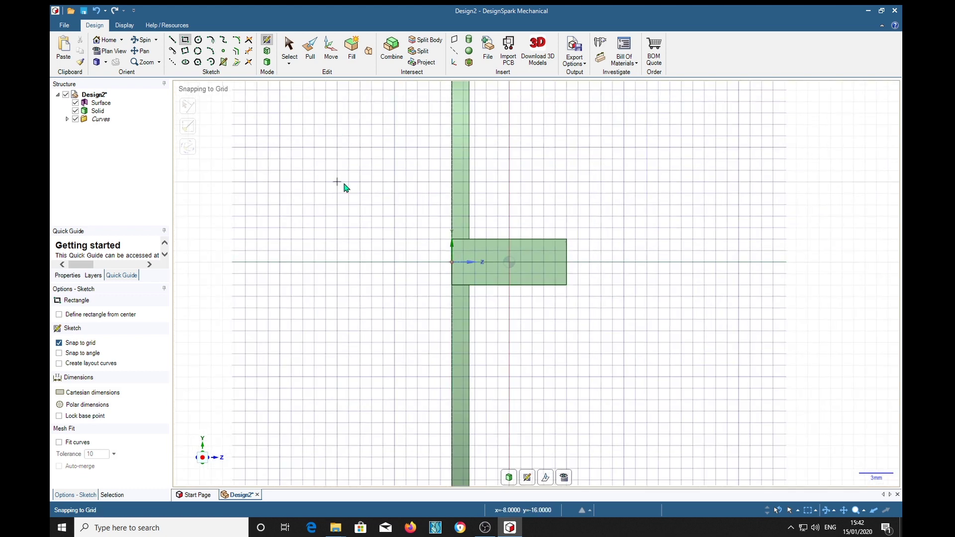
pyautogui.click(567, 252)
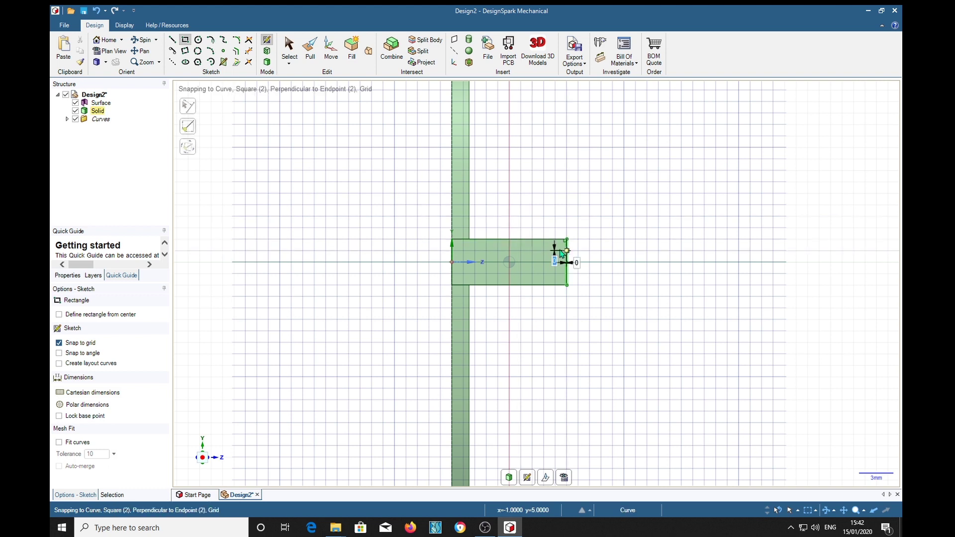
pyautogui.click(509, 251)
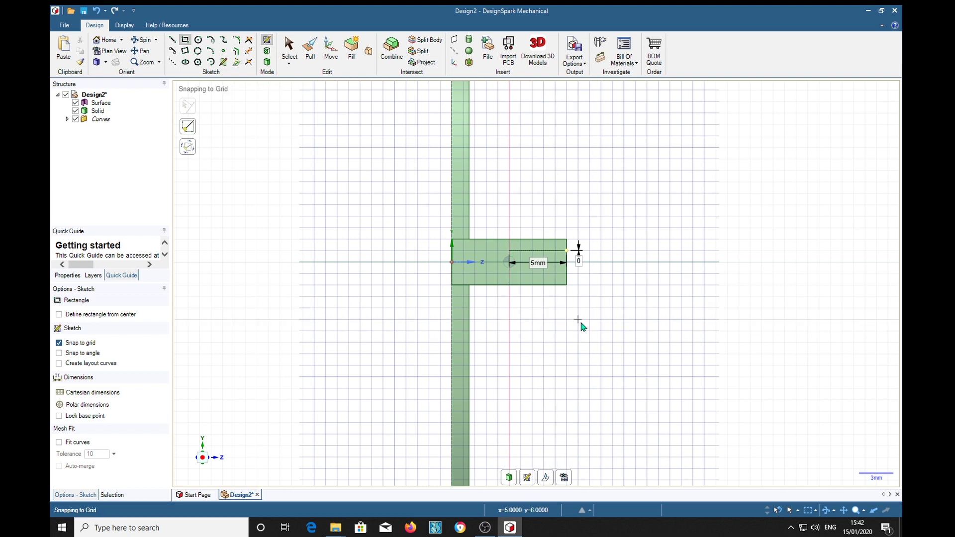
pyautogui.press('Escape')
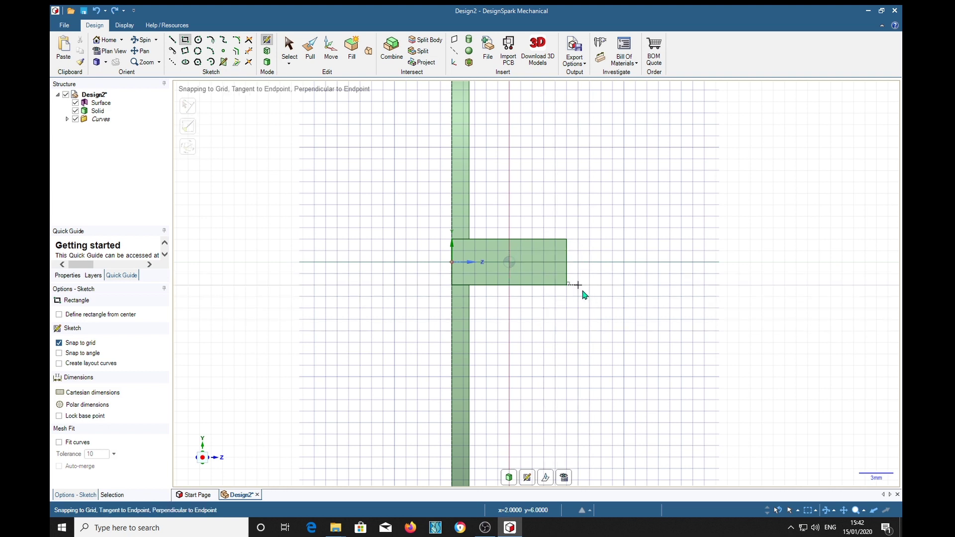
pyautogui.click(567, 251)
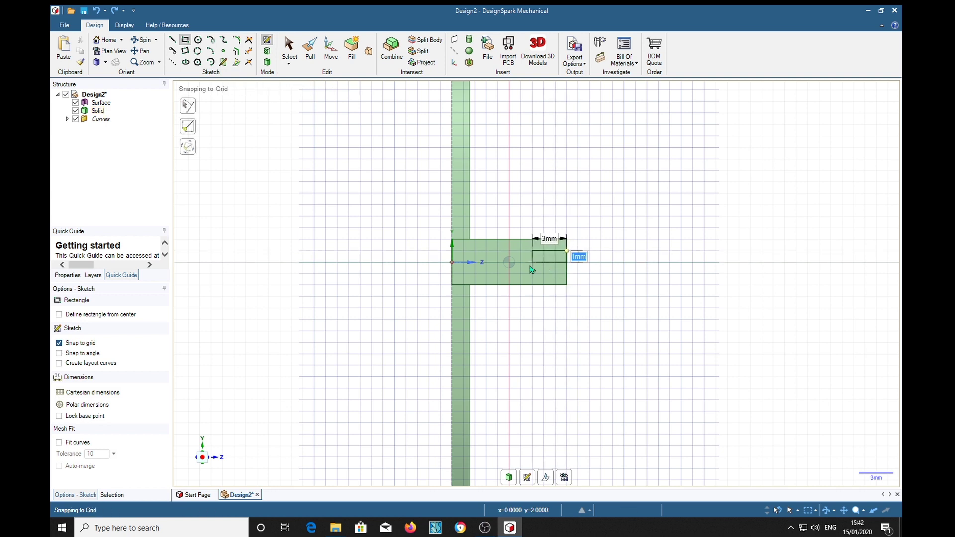
pyautogui.click(513, 275)
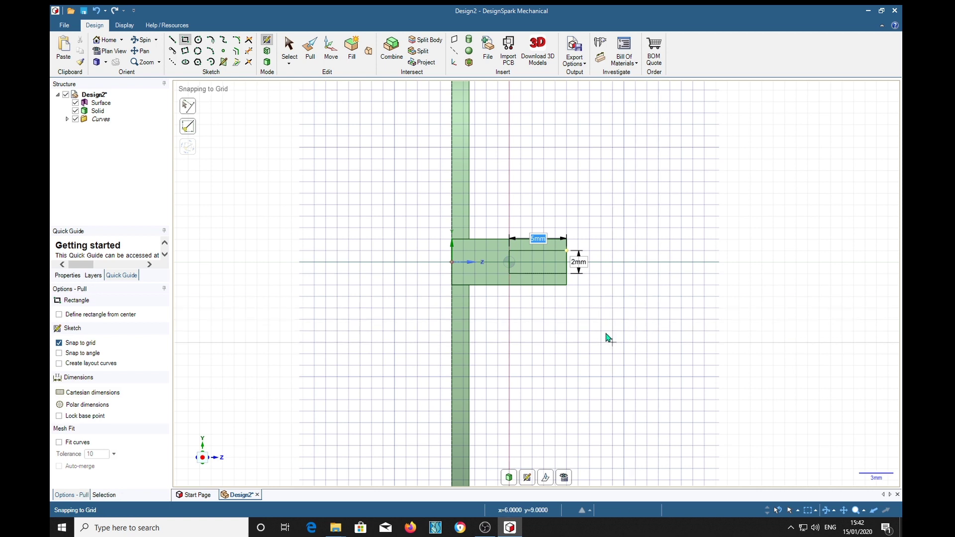
pyautogui.press('p')
pyautogui.moveTo(688, 332); pyautogui.dragTo(669, 334, button='middle')
pyautogui.click(334, 277)
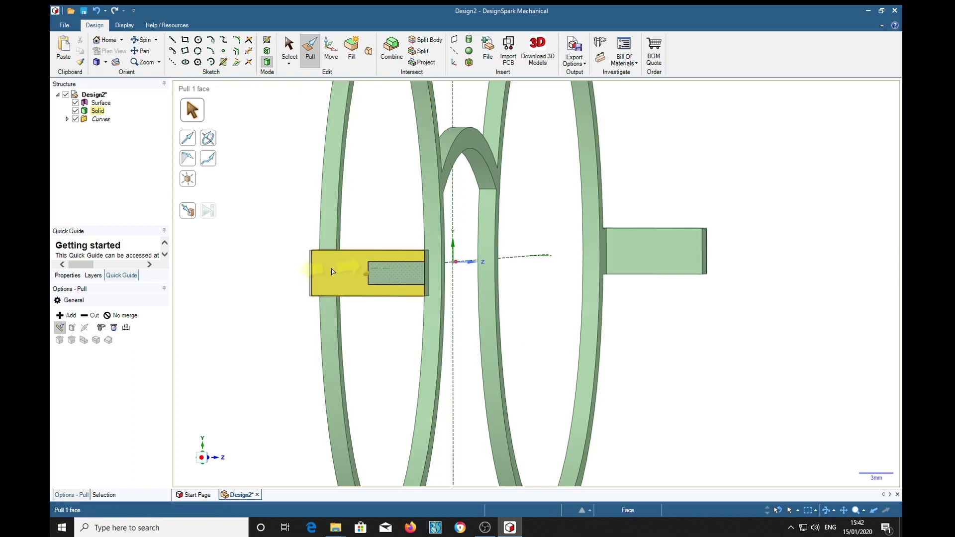
pyautogui.click(375, 315)
pyautogui.click(390, 273)
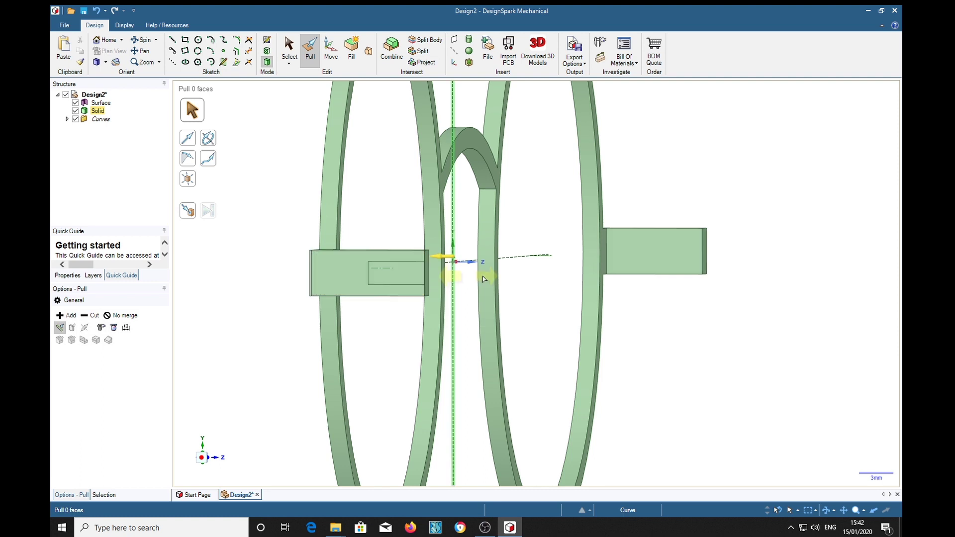
pyautogui.click(403, 291)
pyautogui.click(401, 282)
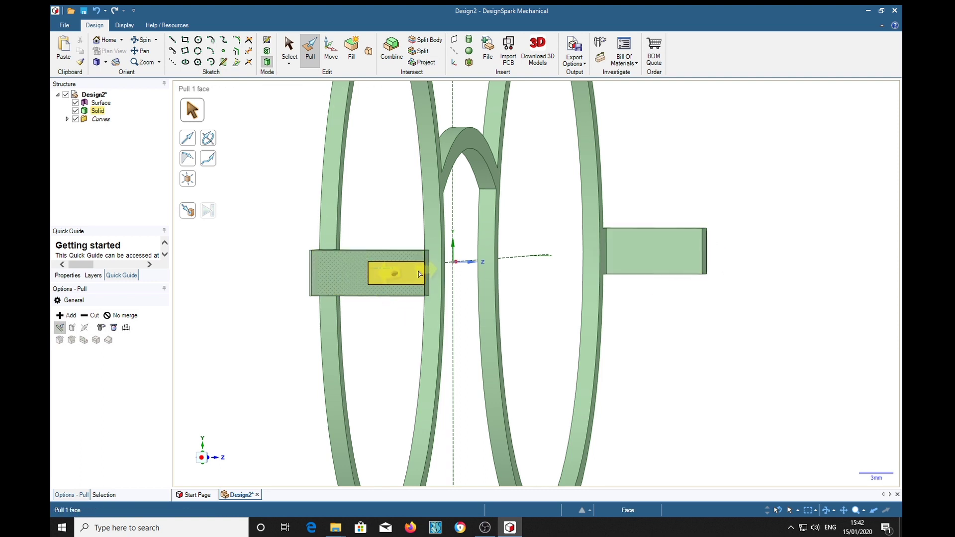
pyautogui.moveTo(420, 274); pyautogui.dragTo(433, 271)
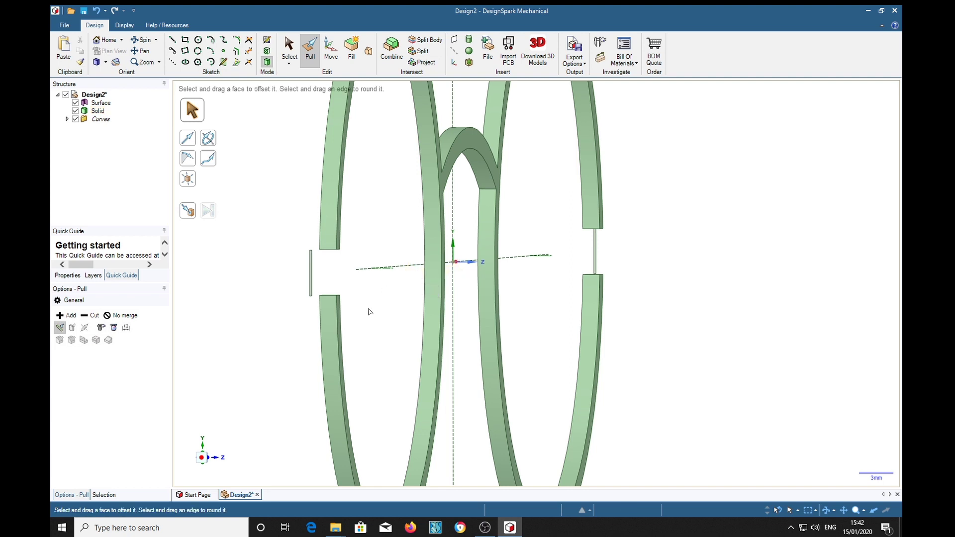
pyautogui.hotkey('ctrl', 'z')
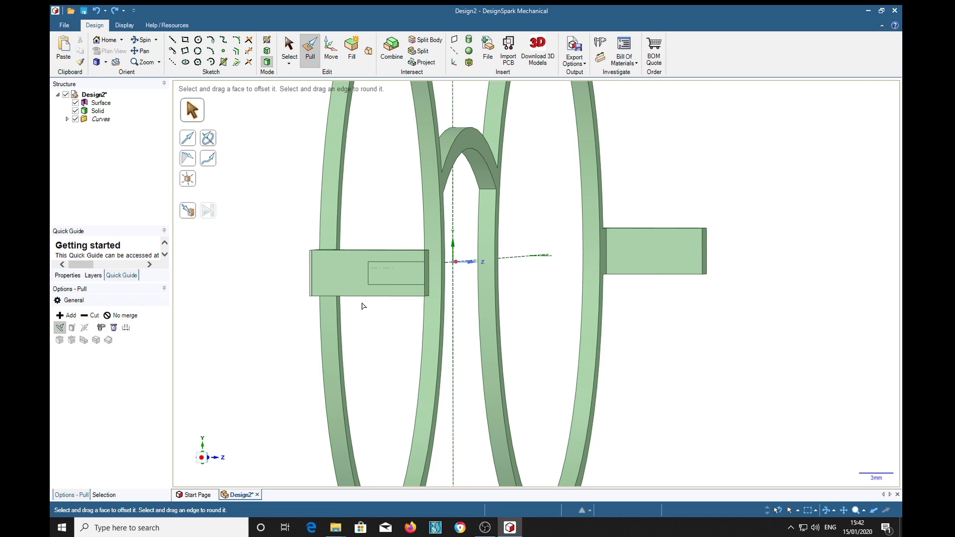
pyautogui.click(380, 296)
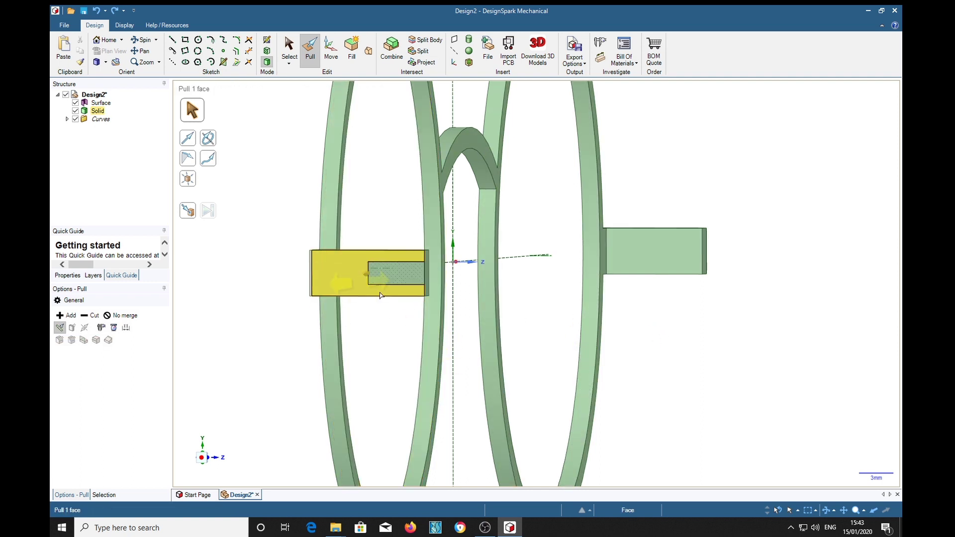
pyautogui.click(402, 275)
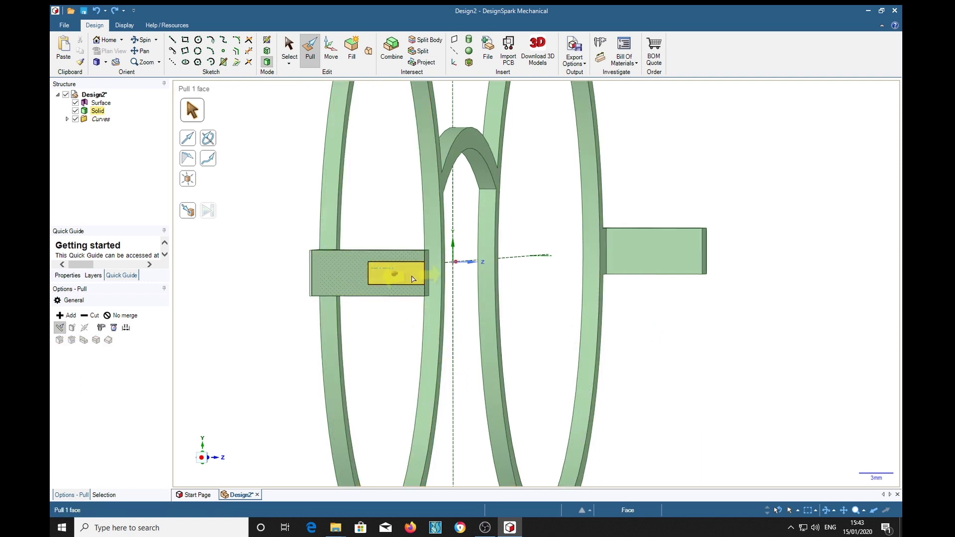
pyautogui.click(413, 279)
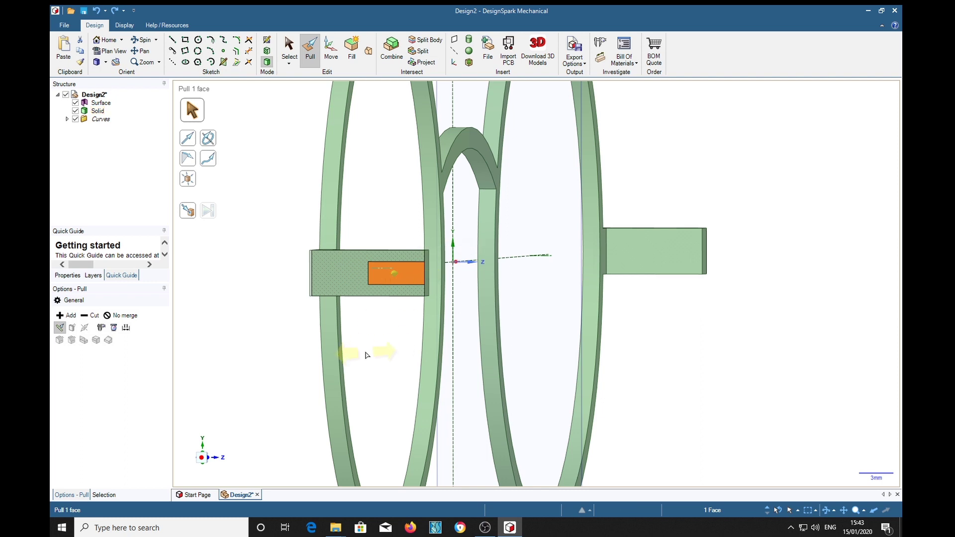
pyautogui.scroll(-3, 710, 385)
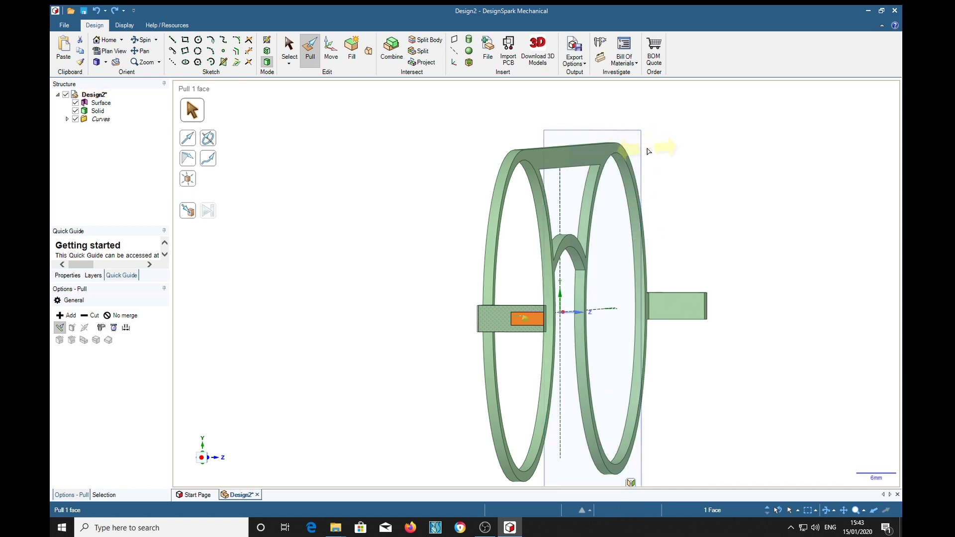
pyautogui.moveTo(648, 151); pyautogui.dragTo(728, 215, button='middle')
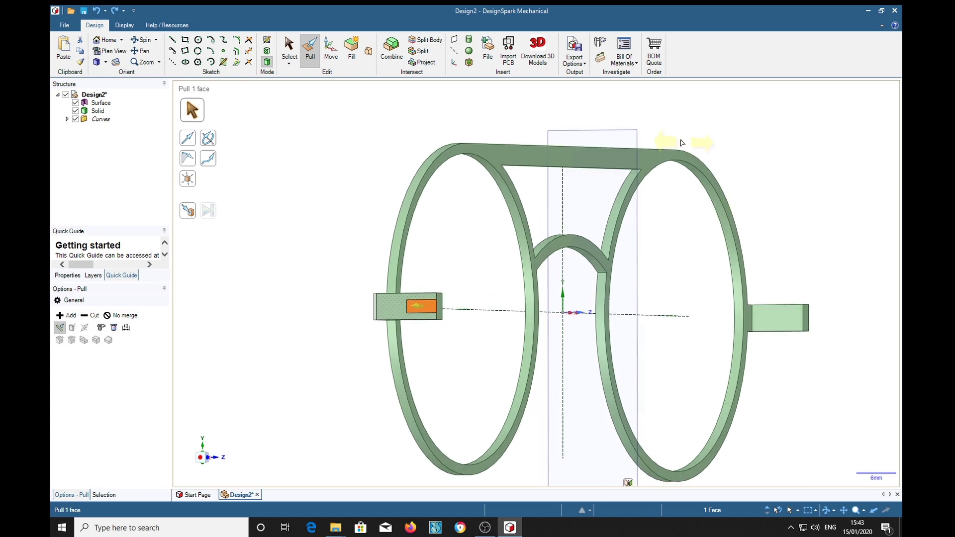
pyautogui.click(639, 141)
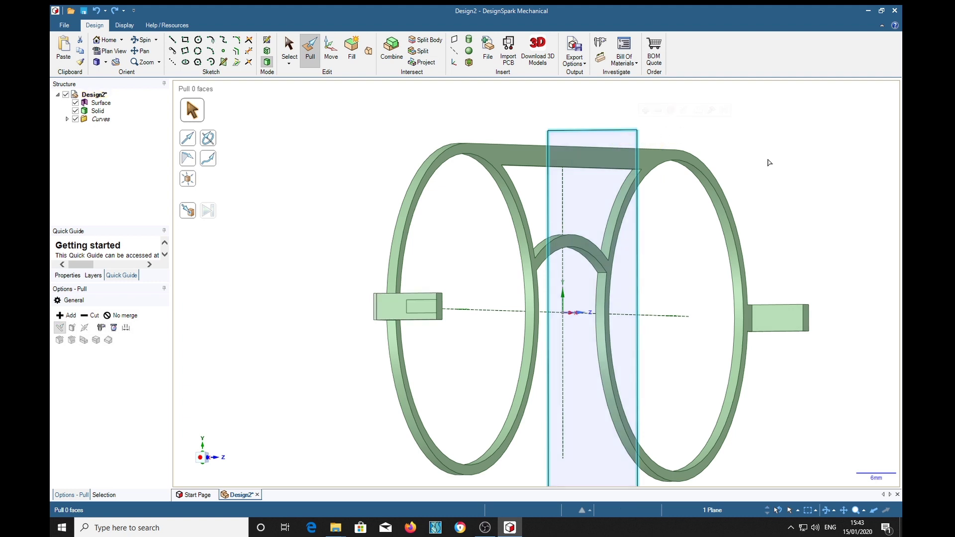
# Step: Pull the inner rectangle face on the left tab inward to cut the hinge slot
pyautogui.press('Escape')
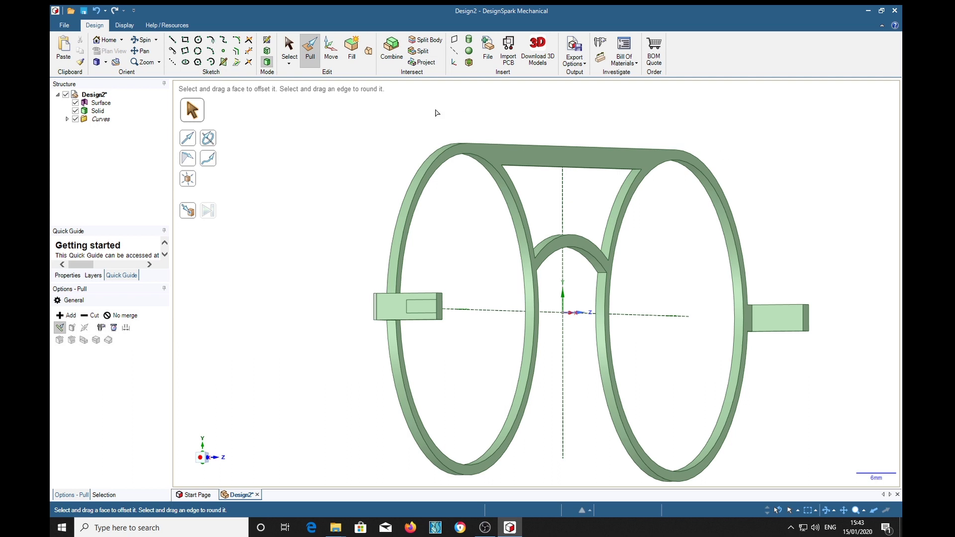
pyautogui.click(427, 295)
pyautogui.click(429, 310)
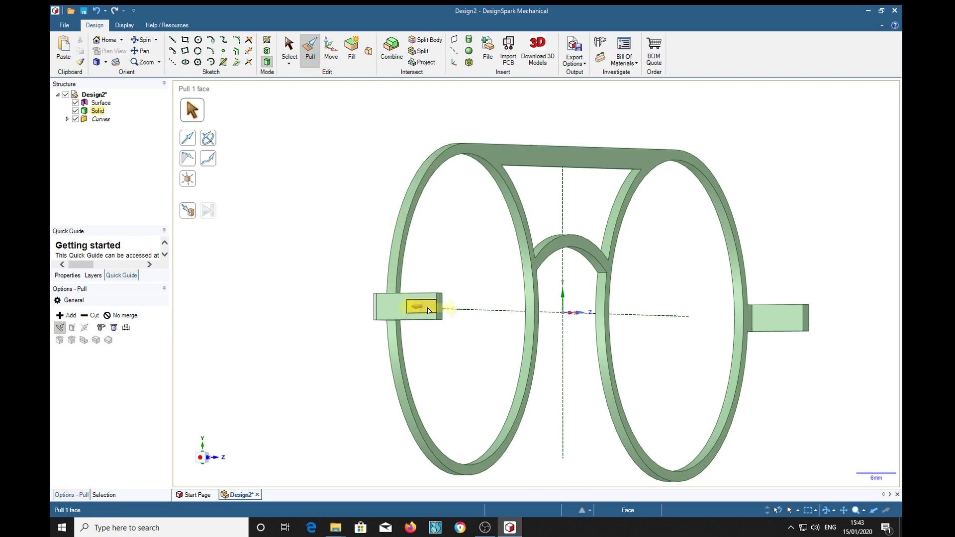
pyautogui.moveTo(428, 311); pyautogui.dragTo(839, 317)
pyautogui.moveTo(789, 404); pyautogui.dragTo(804, 377, button='middle')
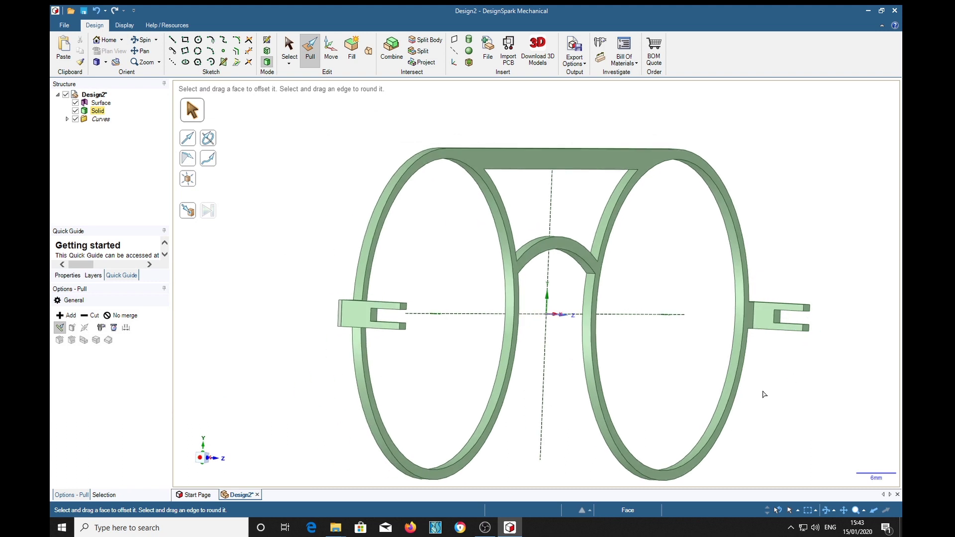
# Step: Pull the left hinge tab's outer end face out by 8 mm
pyautogui.moveTo(329, 384); pyautogui.dragTo(315, 371, button='middle')
pyautogui.scroll(3, 259, 373)
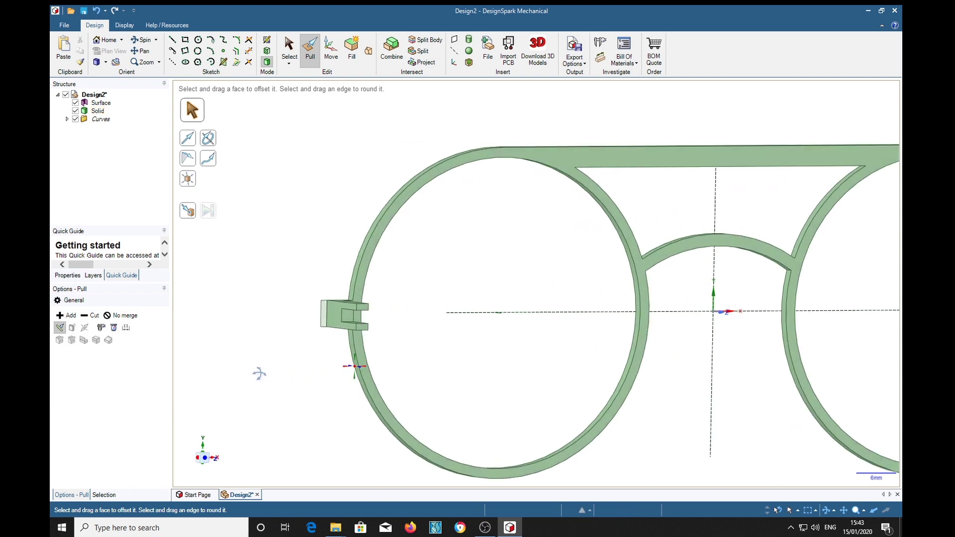
pyautogui.click(326, 319)
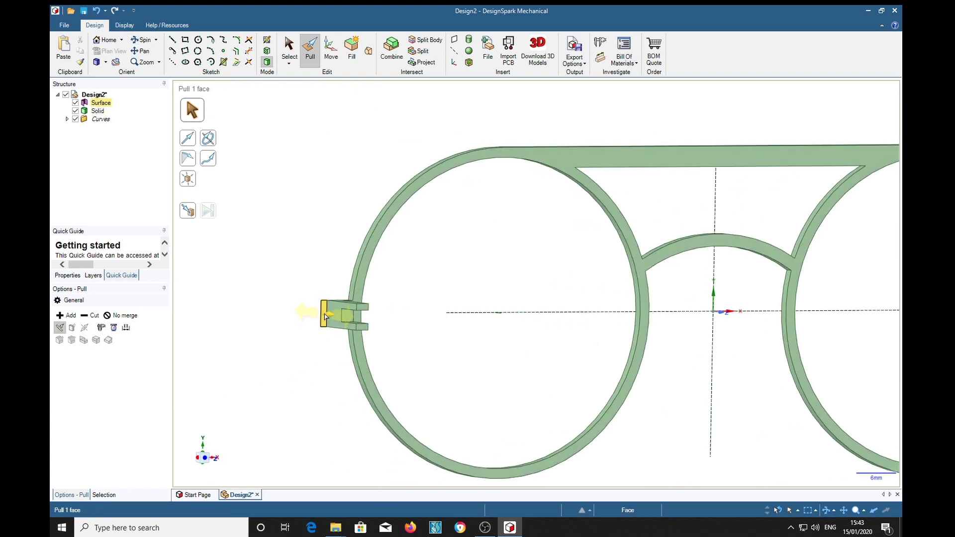
pyautogui.click(321, 351)
pyautogui.moveTo(307, 382); pyautogui.dragTo(282, 367, button='middle')
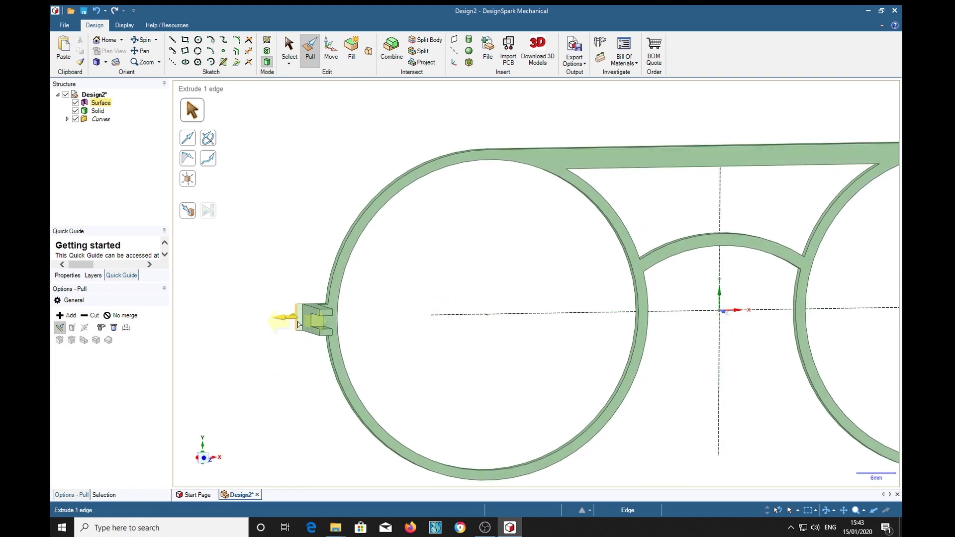
pyautogui.click(326, 321)
pyautogui.click(300, 319)
pyautogui.click(300, 326)
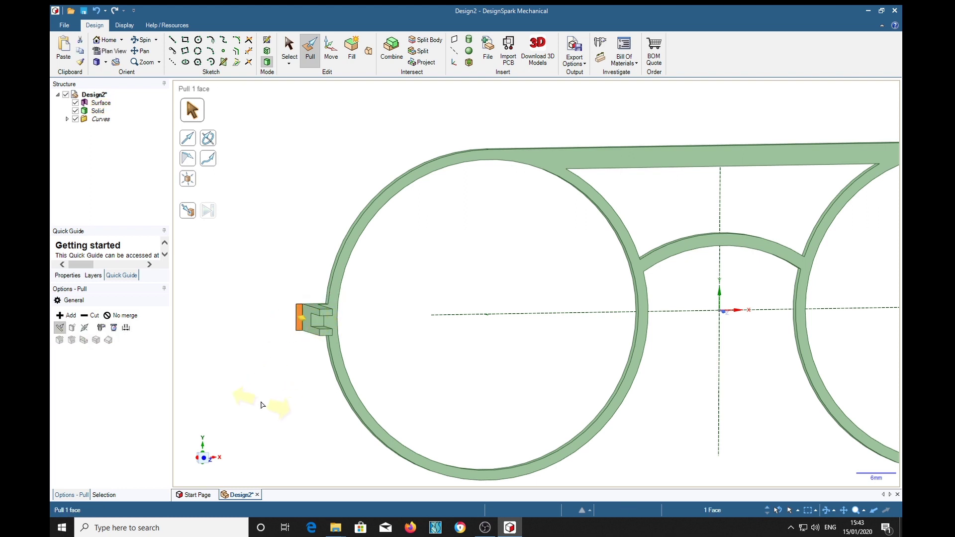
pyautogui.write('8')
pyautogui.press('Return')
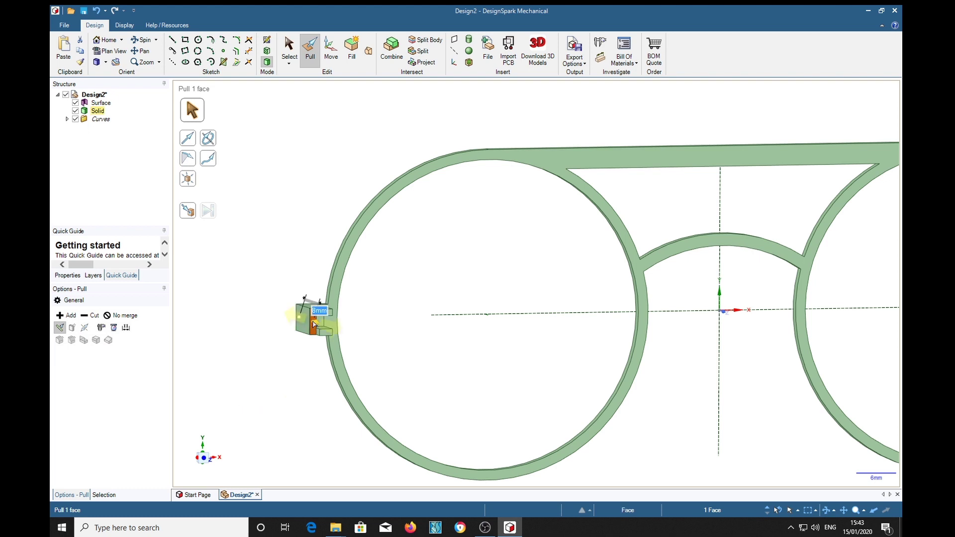
pyautogui.moveTo(316, 341); pyautogui.dragTo(254, 367, button='middle')
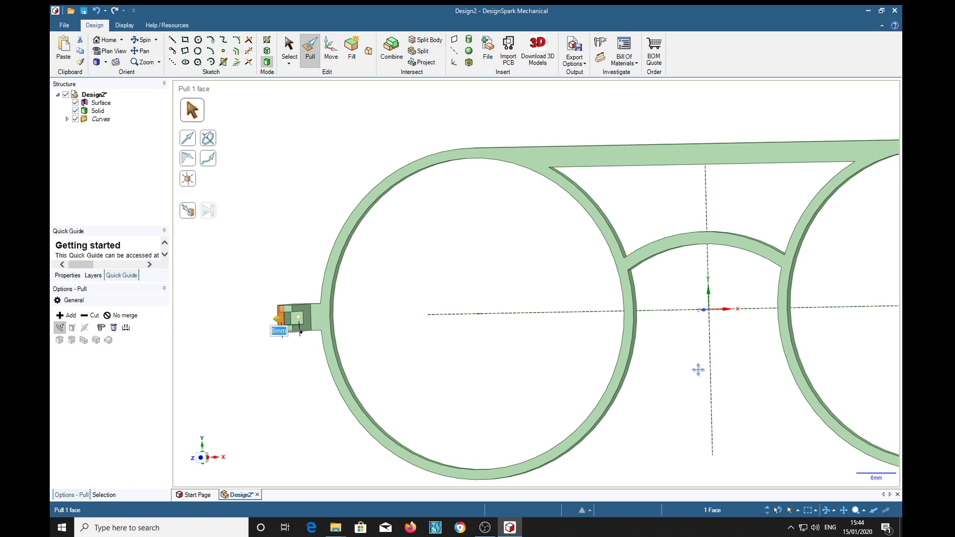
# Step: Pull the right hinge tab's end face out by a matching 8 mm
pyautogui.keyDown('shift'); pyautogui.moveTo(697, 369); pyautogui.dragTo(403, 378, button='middle'); pyautogui.keyUp('shift')
pyautogui.moveTo(833, 375); pyautogui.dragTo(790, 389, button='middle')
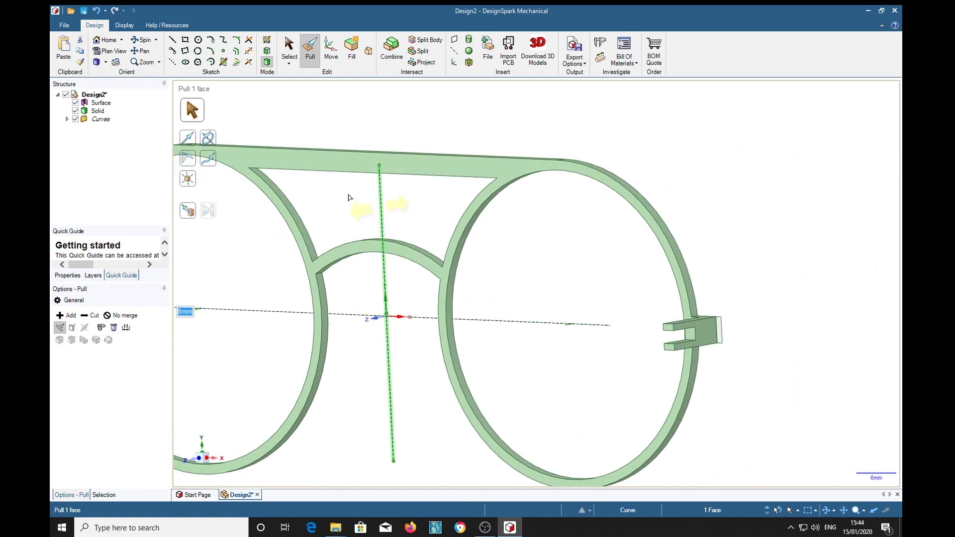
pyautogui.click(721, 334)
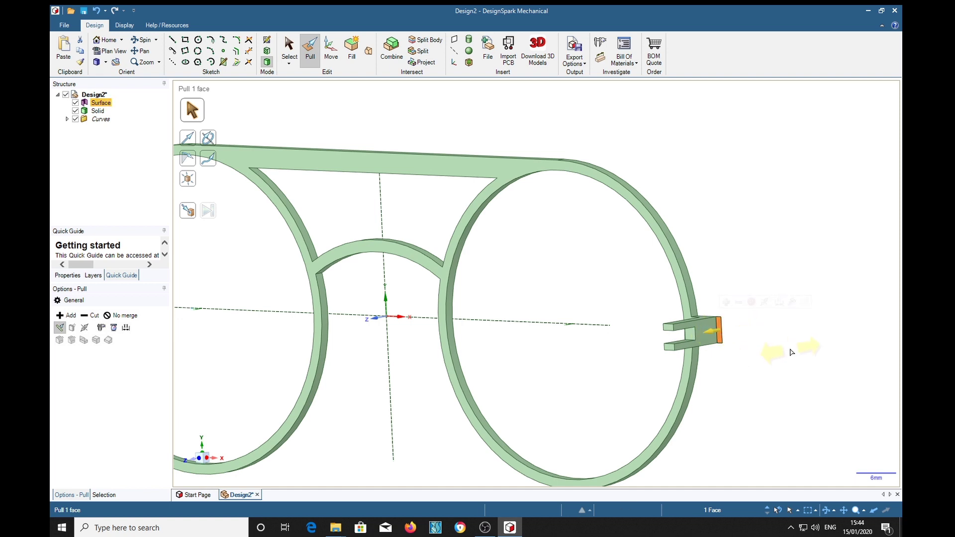
pyautogui.moveTo(791, 352); pyautogui.dragTo(794, 390)
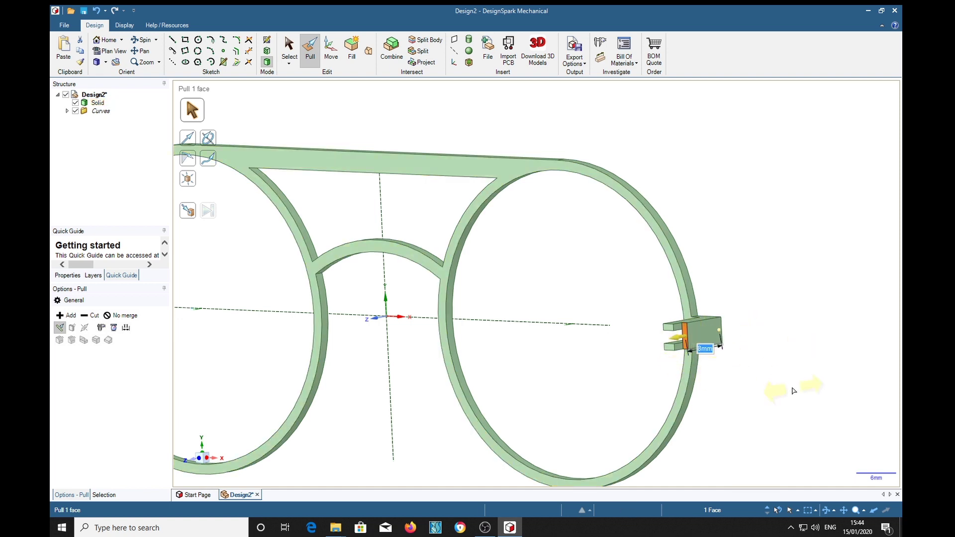
pyautogui.moveTo(790, 410); pyautogui.dragTo(348, 323, button='middle')
pyautogui.scroll(3, 277, 383)
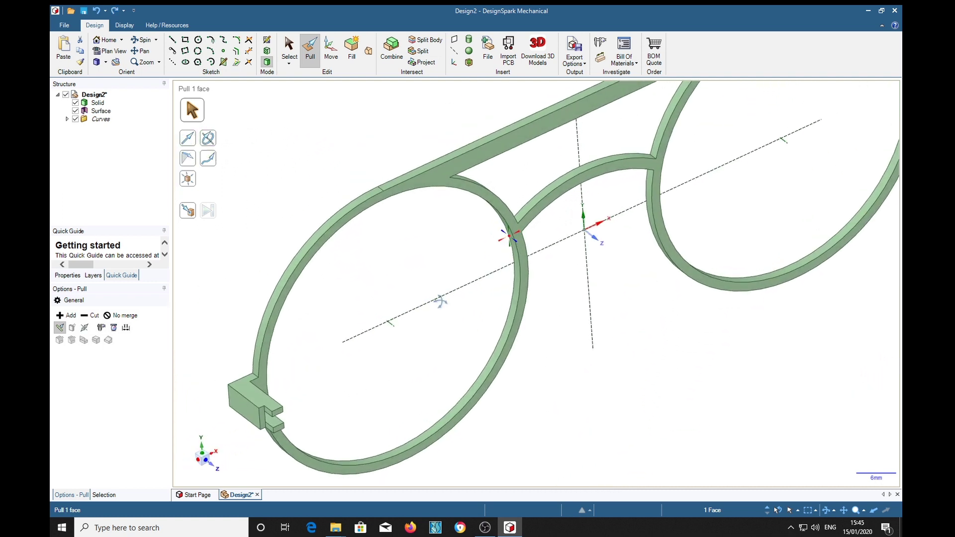
# Step: Start a sketch on the left tab's top face, aligned to plan view
pyautogui.click(254, 399)
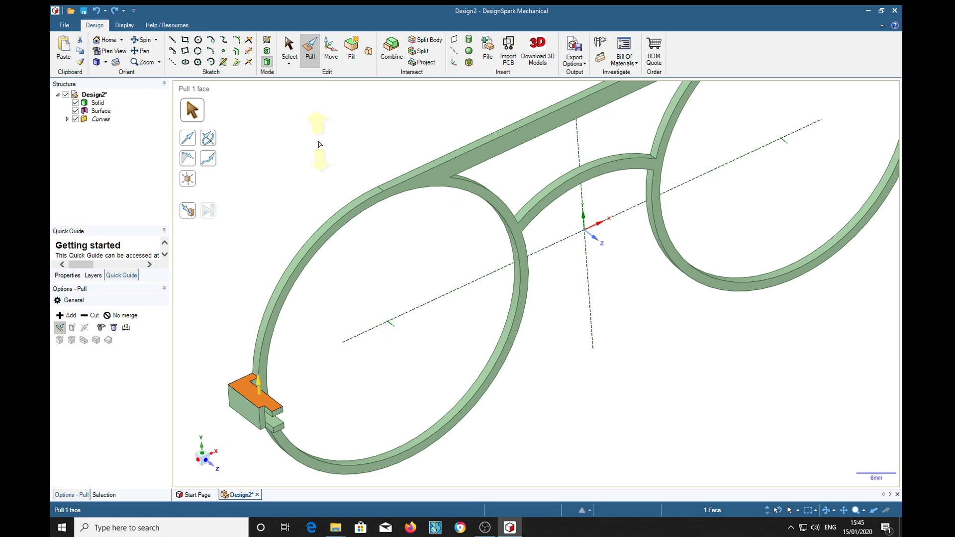
pyautogui.press('c')
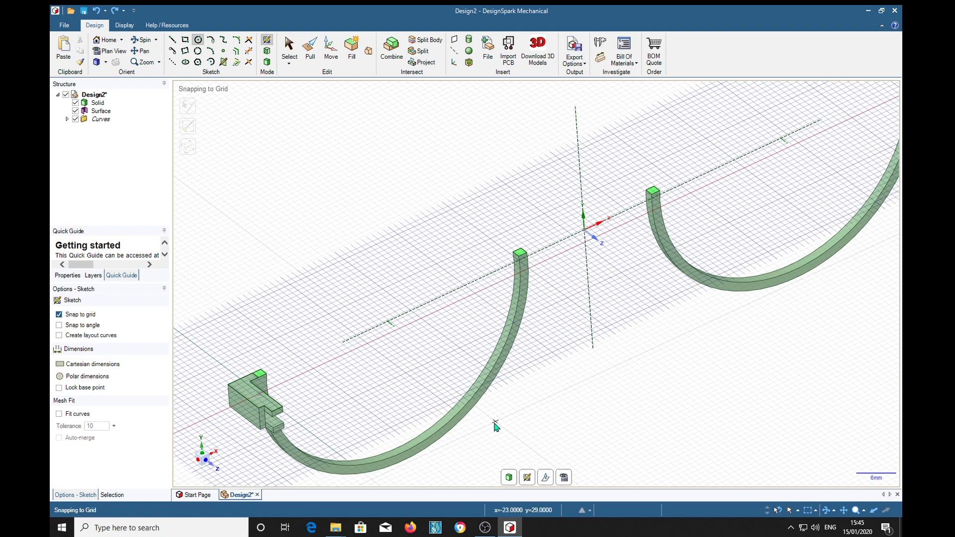
pyautogui.press('v')
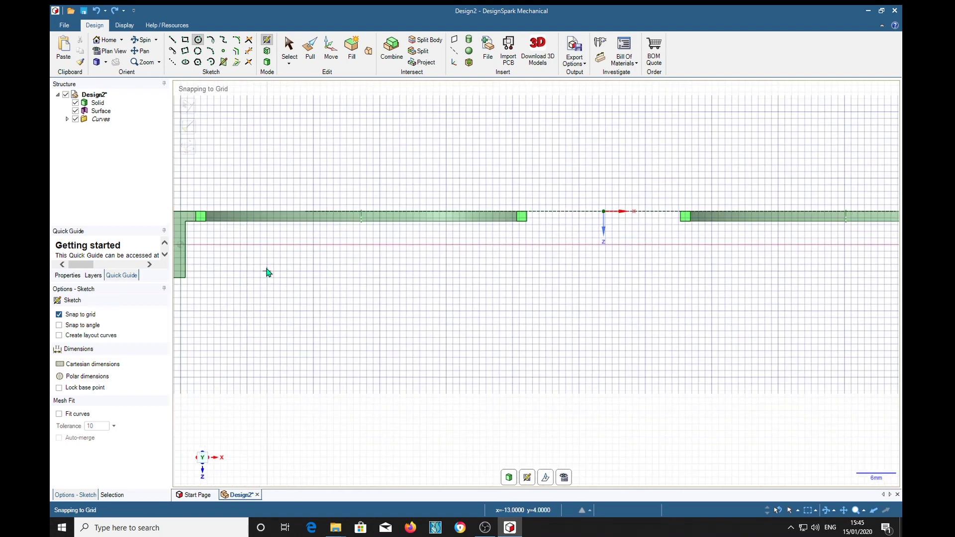
pyautogui.moveTo(266, 271)
pyautogui.keyDown('shift'); pyautogui.mouseDown(button='middle')
pyautogui.moveTo(454, 287)
pyautogui.moveTo(533, 281)
pyautogui.moveTo(450, 287)
pyautogui.mouseUp(button='middle'); pyautogui.keyUp('shift')
pyautogui.scroll(5, 485, 289)
pyautogui.press('v')
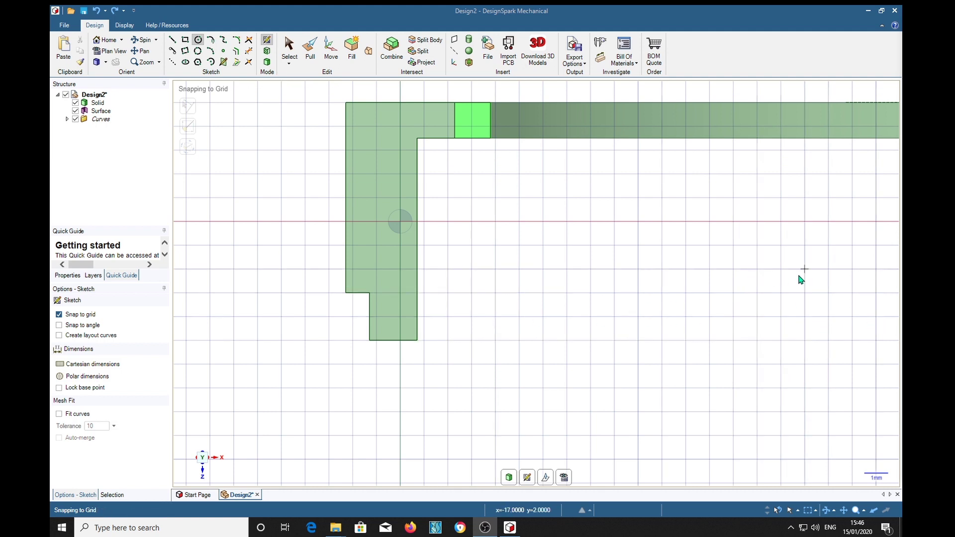
pyautogui.scroll(-5, 780, 298)
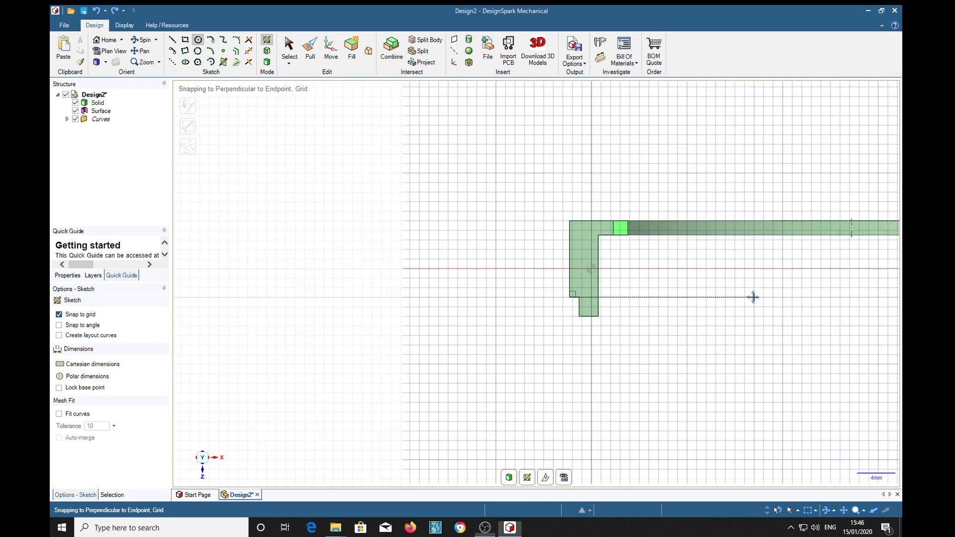
pyautogui.keyDown('shift'); pyautogui.moveTo(751, 297); pyautogui.dragTo(430, 297, button='middle'); pyautogui.keyUp('shift')
pyautogui.keyDown('shift'); pyautogui.moveTo(642, 299); pyautogui.dragTo(420, 301, button='middle'); pyautogui.keyUp('shift')
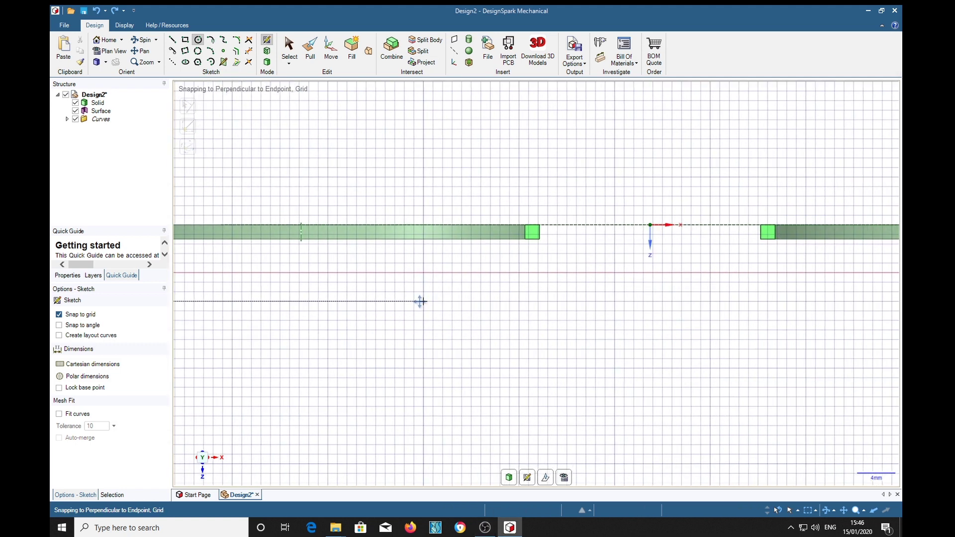
# Step: Draw a 9 mm vertical line upward from the origin with the Line tool
pyautogui.click(543, 227)
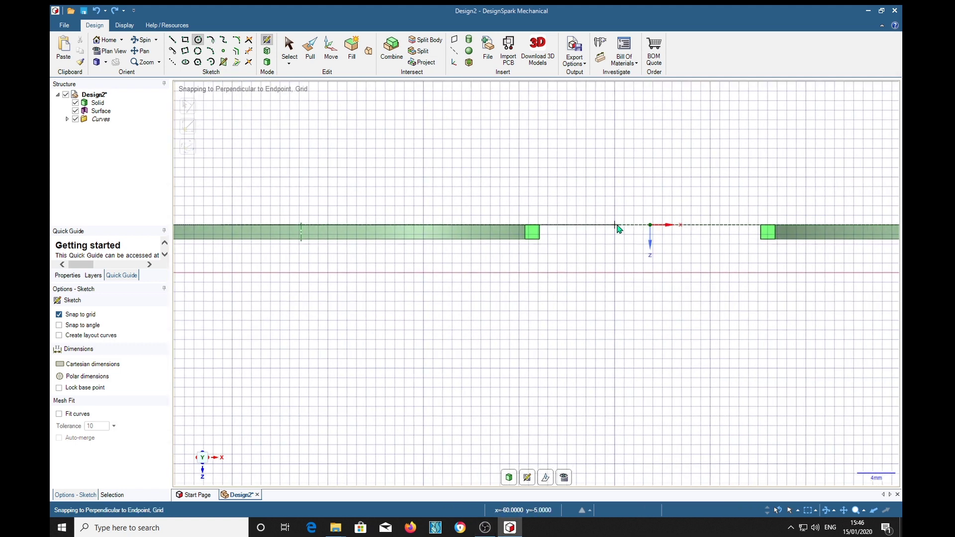
pyautogui.click(538, 229)
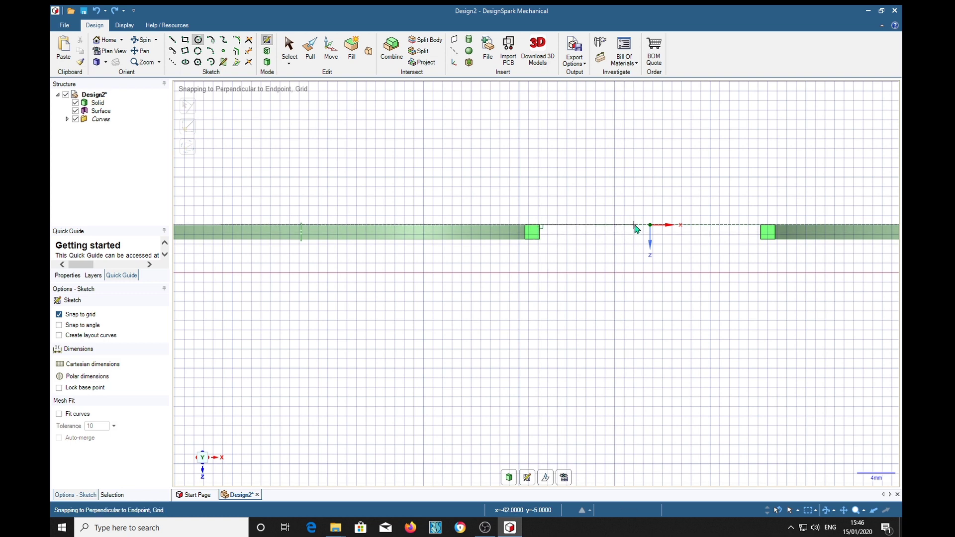
pyautogui.click(176, 64)
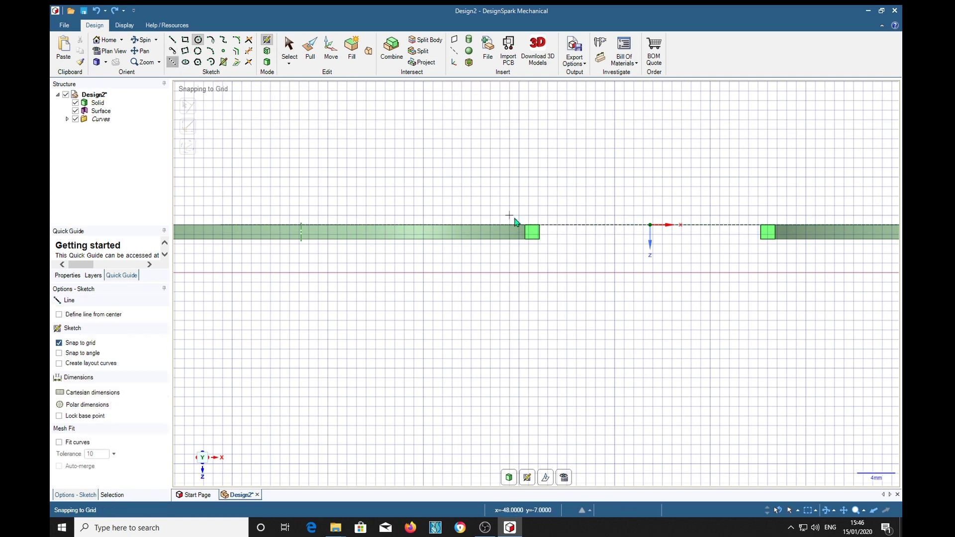
pyautogui.click(650, 226)
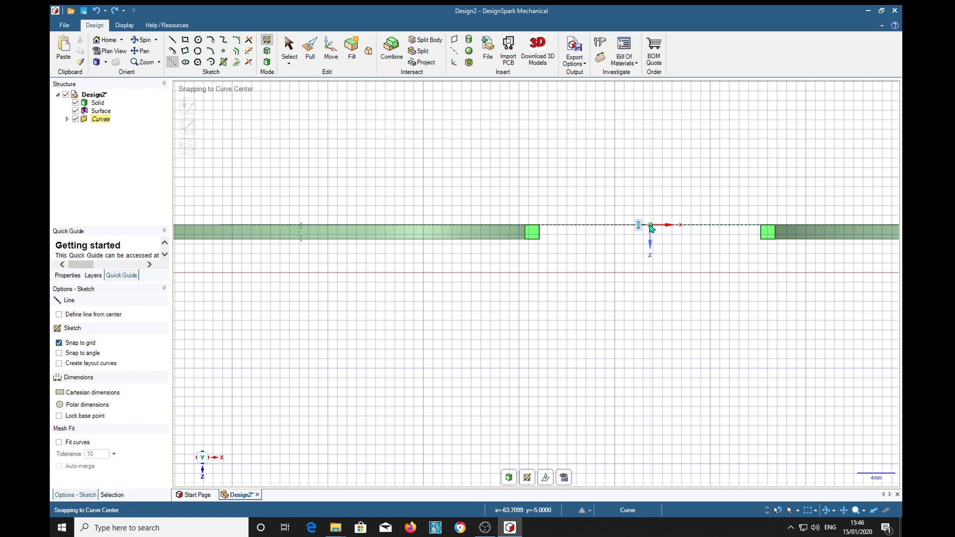
pyautogui.click(650, 141)
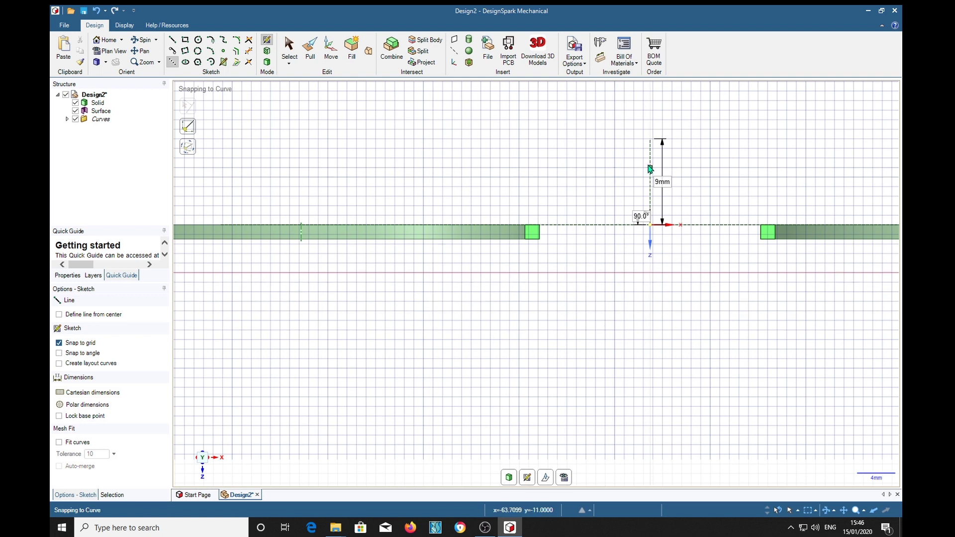
pyautogui.rightClick(651, 185)
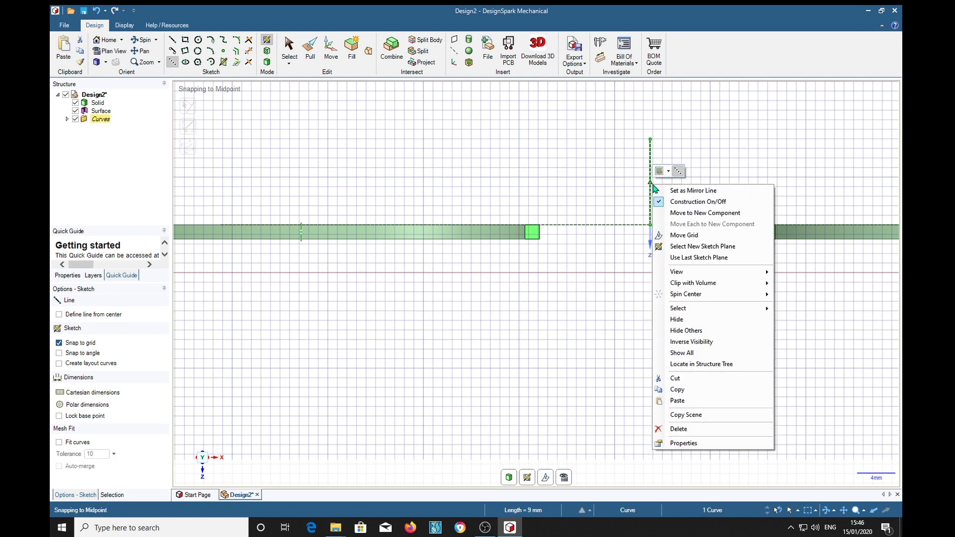
# Step: Set the 9 mm vertical line as the sketch's mirror line
pyautogui.click(689, 194)
pyautogui.keyDown('shift'); pyautogui.moveTo(385, 365); pyautogui.dragTo(670, 346, button='middle'); pyautogui.keyUp('shift')
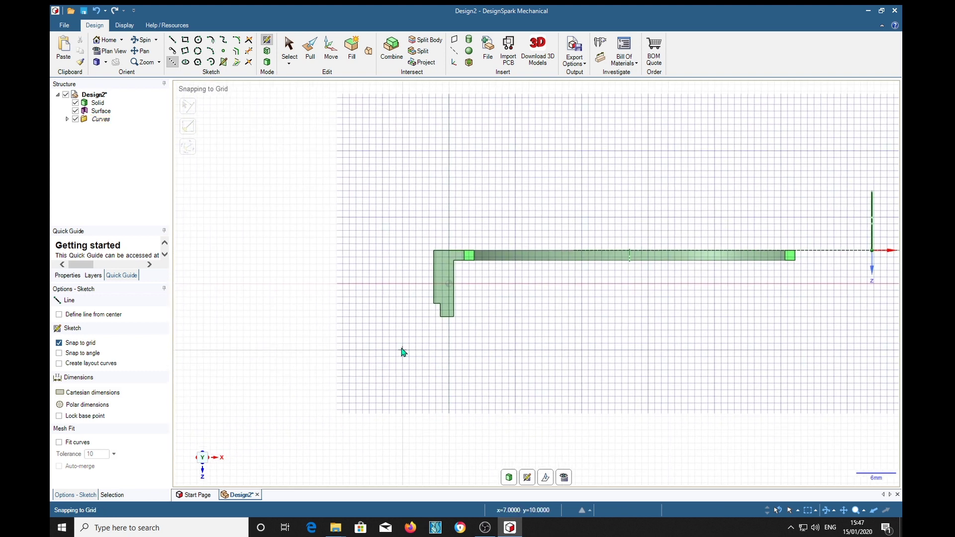
pyautogui.scroll(2, 423, 343)
pyautogui.scroll(3, 498, 284)
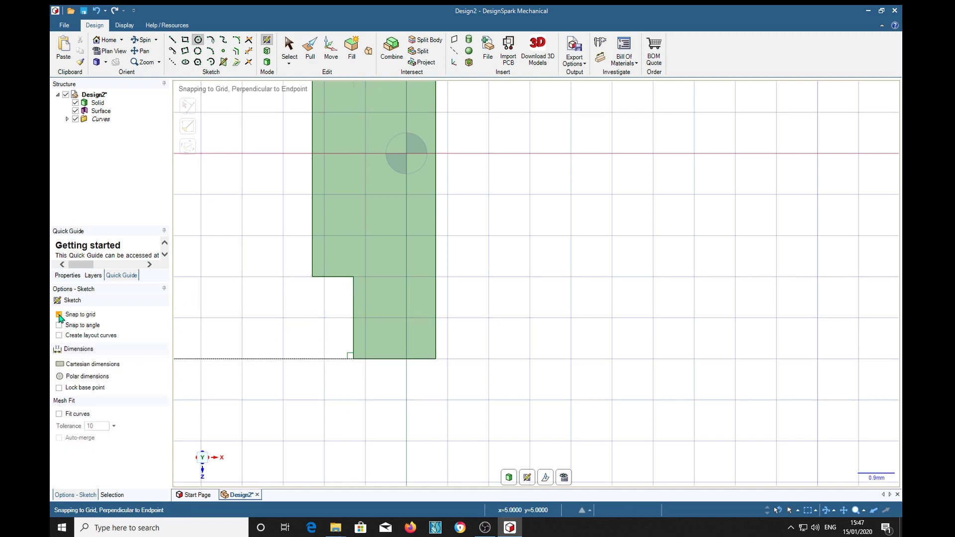
# Step: With Snap to grid off, sketch a 1 mm diameter pin hole circle on the tab
pyautogui.click(59, 315)
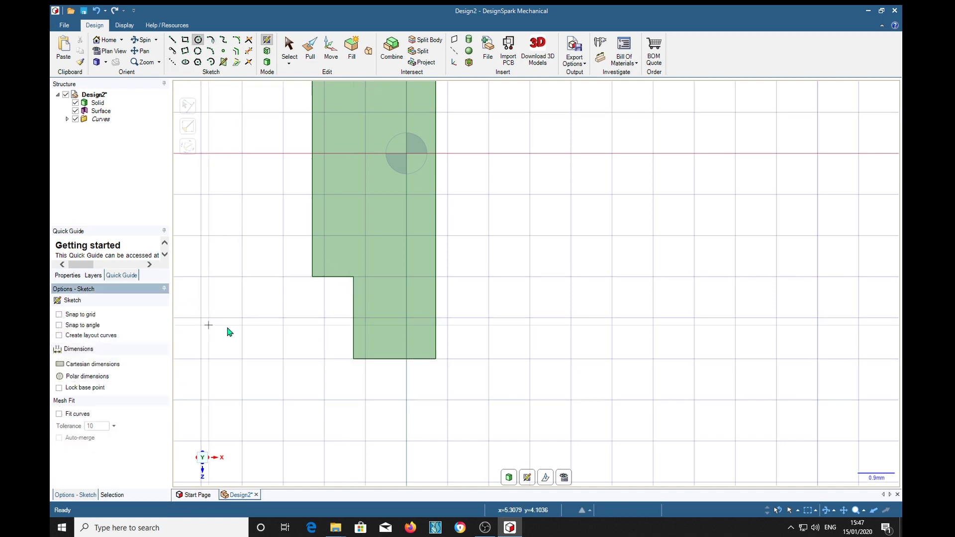
pyautogui.click(395, 323)
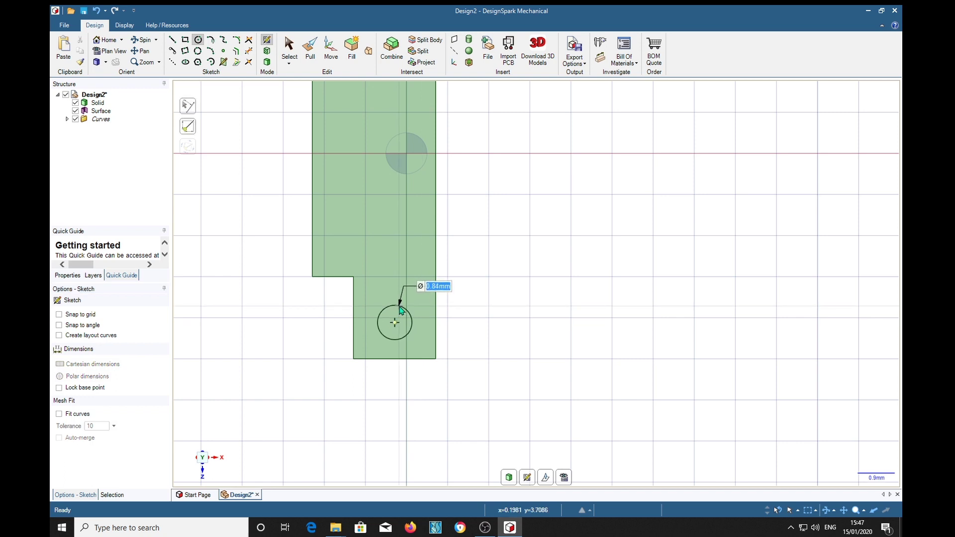
pyautogui.write('1')
pyautogui.press('Tab')
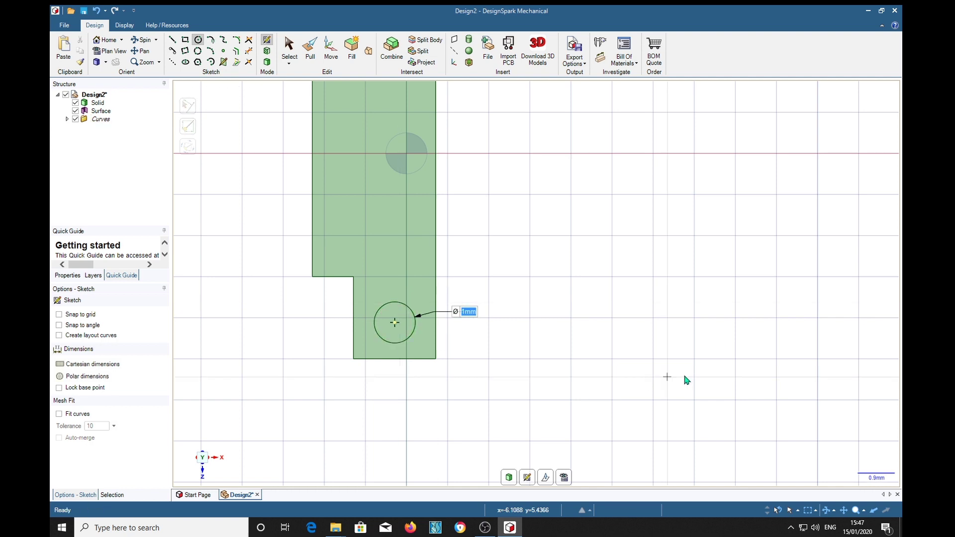
pyautogui.scroll(-5, 686, 360)
pyautogui.moveTo(731, 352)
pyautogui.keyDown('shift'); pyautogui.mouseDown(button='middle')
pyautogui.moveTo(416, 342)
pyautogui.moveTo(778, 337)
pyautogui.moveTo(148, 341)
pyautogui.moveTo(674, 344)
pyautogui.moveTo(211, 341)
pyautogui.mouseUp(button='middle'); pyautogui.keyUp('shift')
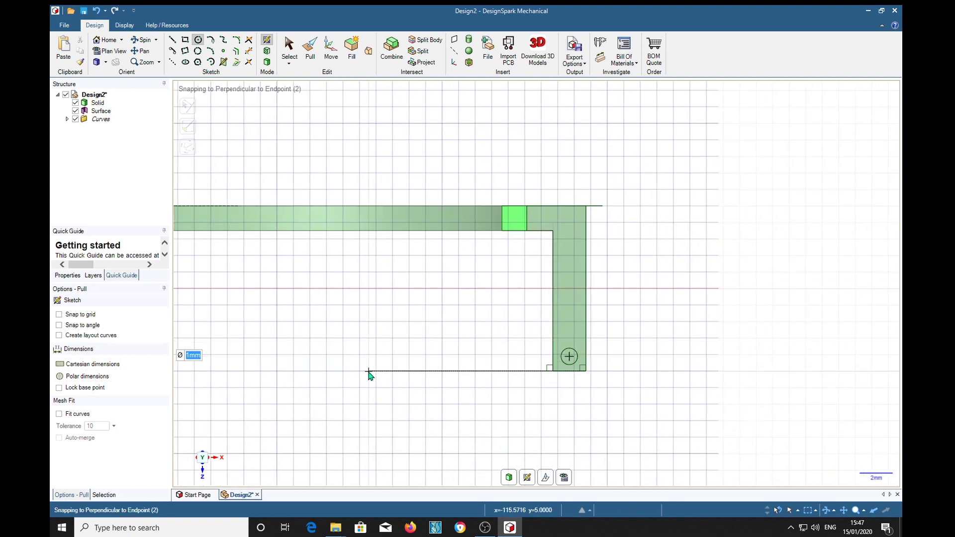
pyautogui.press('p')
pyautogui.moveTo(427, 407); pyautogui.dragTo(428, 345, button='middle')
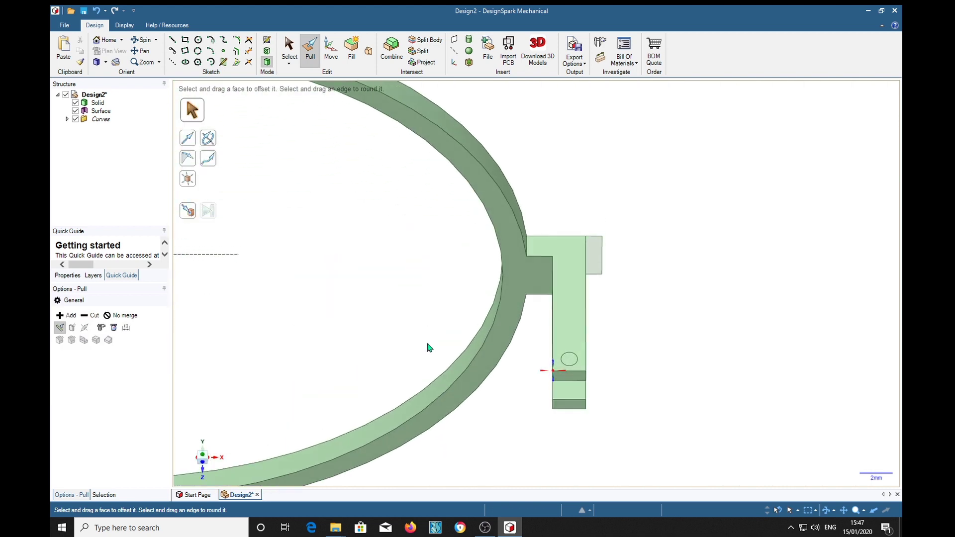
pyautogui.click(568, 374)
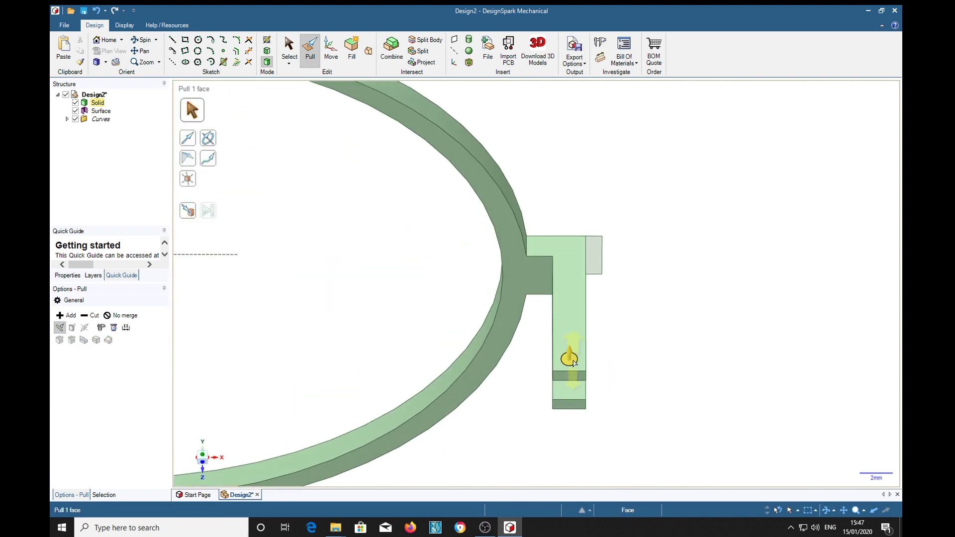
pyautogui.press('Escape')
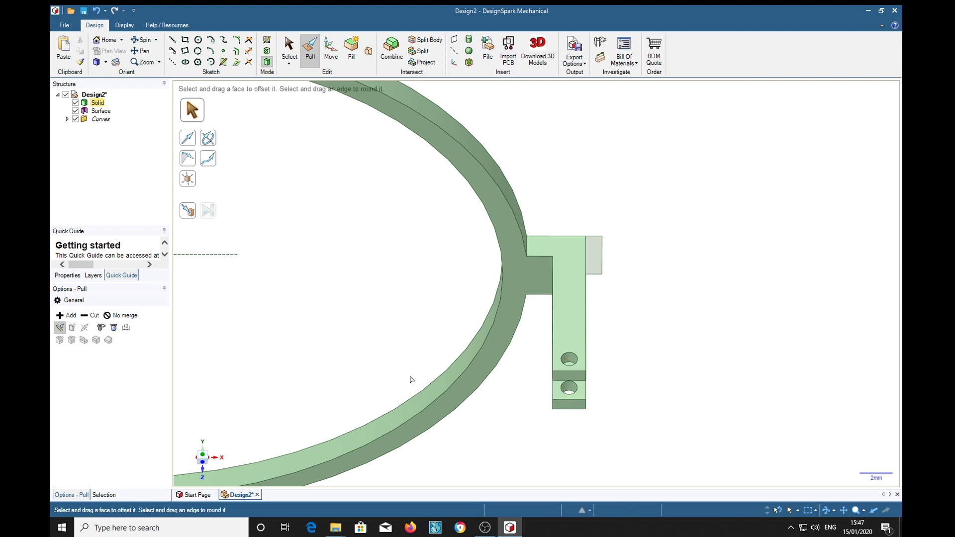
pyautogui.moveTo(405, 333); pyautogui.dragTo(487, 389, button='middle')
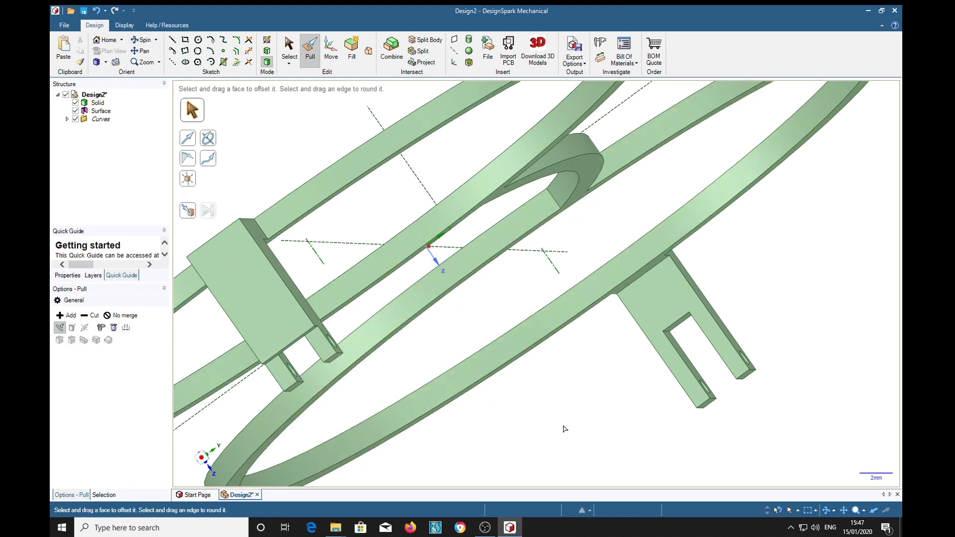
pyautogui.moveTo(561, 427); pyautogui.dragTo(599, 364, button='middle')
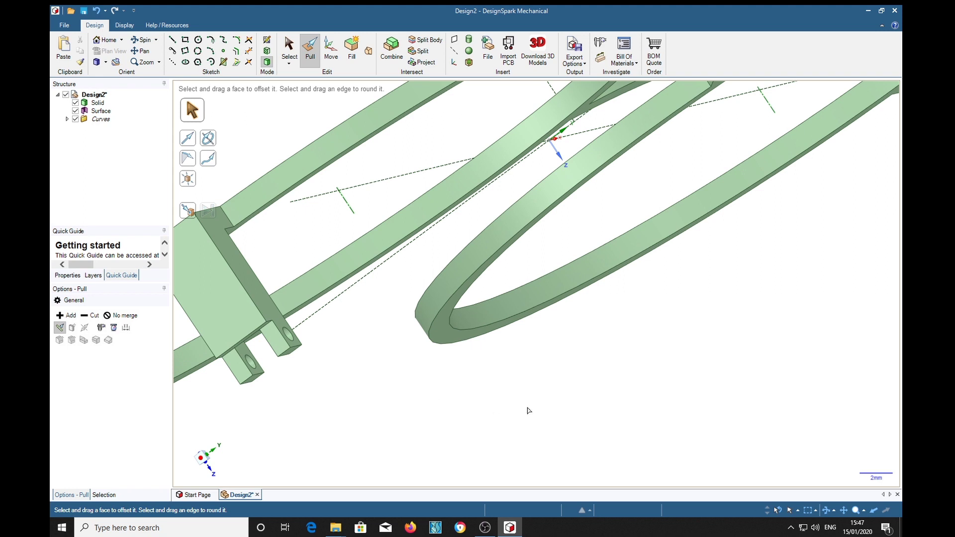
pyautogui.moveTo(653, 388); pyautogui.dragTo(608, 387, button='middle')
pyautogui.scroll(-5, 607, 386)
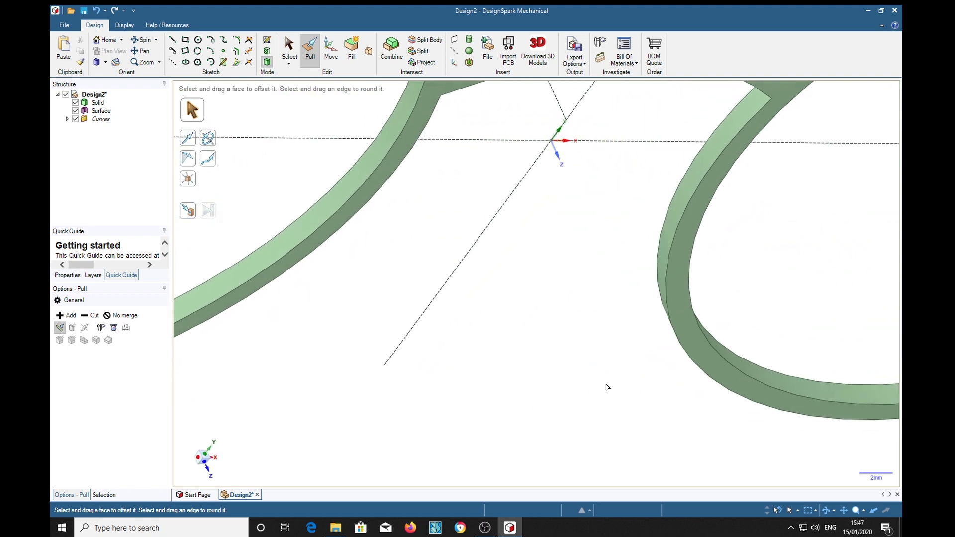
pyautogui.moveTo(762, 299); pyautogui.dragTo(633, 288, button='middle')
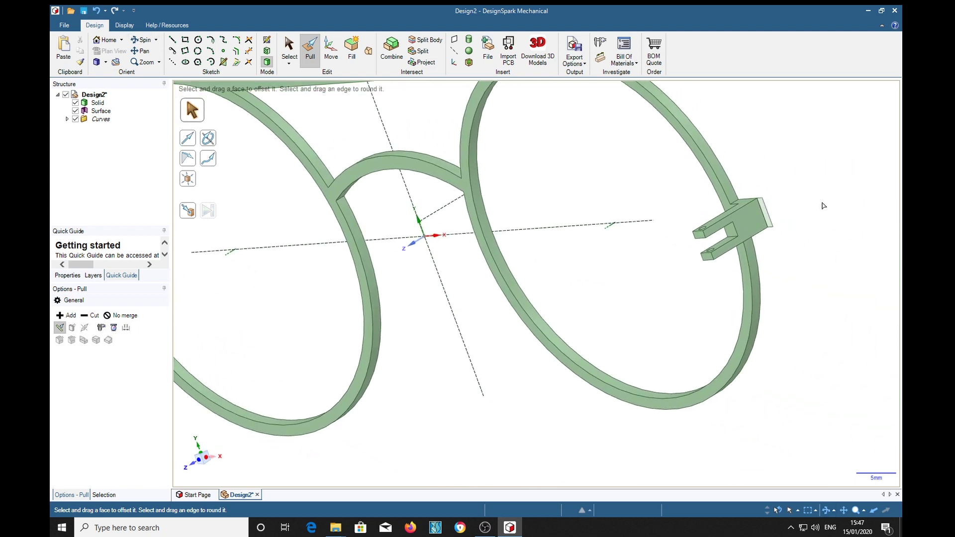
# Step: Pull the right hinge block's end face out into an 8 mm backstop
pyautogui.moveTo(781, 215); pyautogui.dragTo(806, 196, button='middle')
pyautogui.click(771, 213)
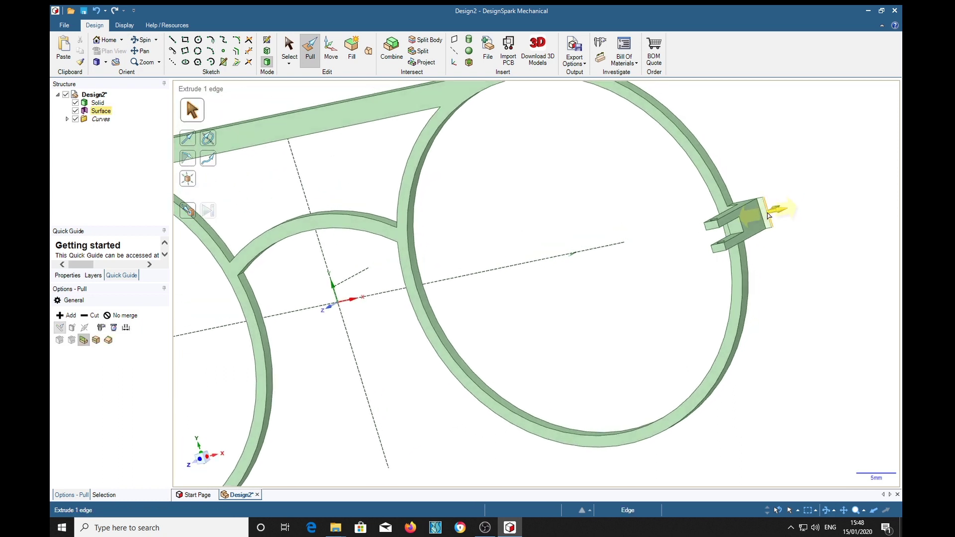
pyautogui.click(767, 215)
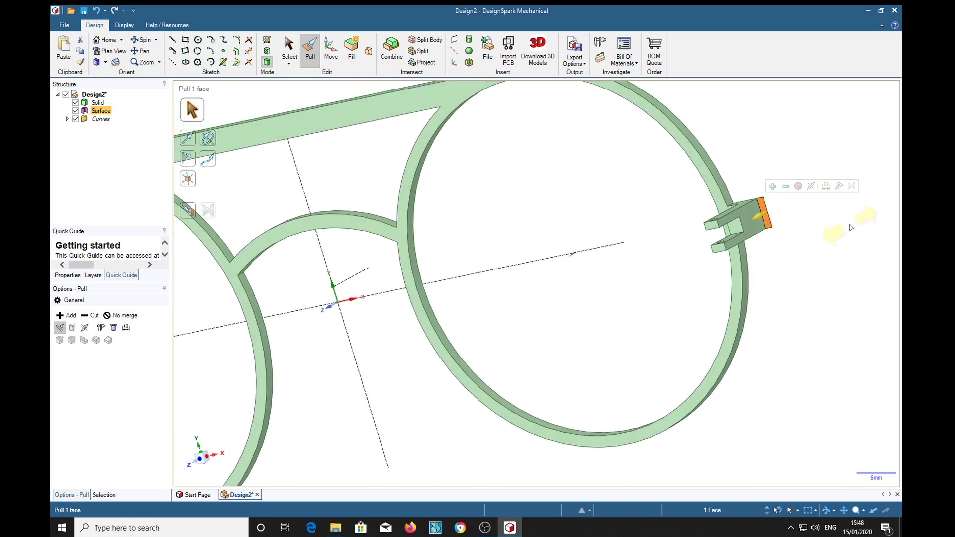
pyautogui.moveTo(849, 224); pyautogui.dragTo(767, 228)
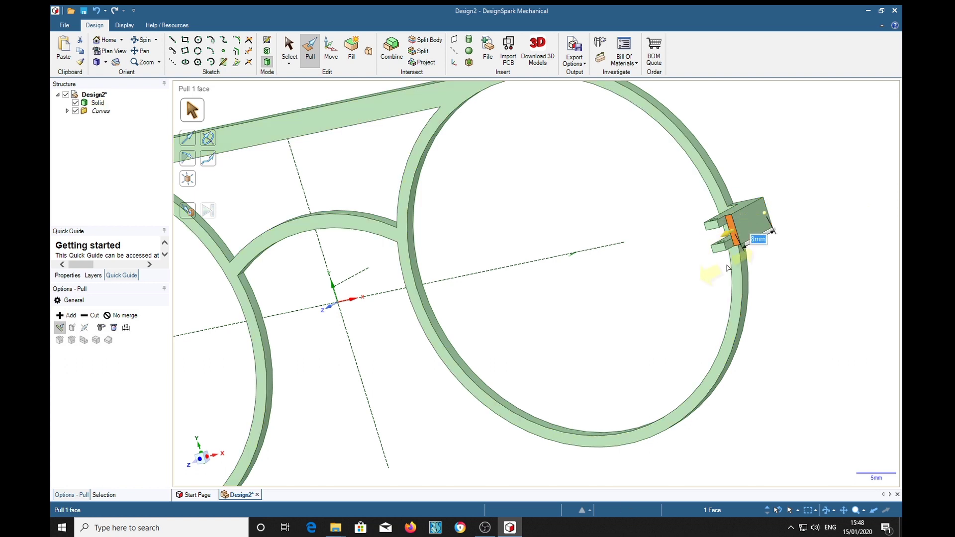
pyautogui.moveTo(768, 228); pyautogui.dragTo(815, 353, button='middle')
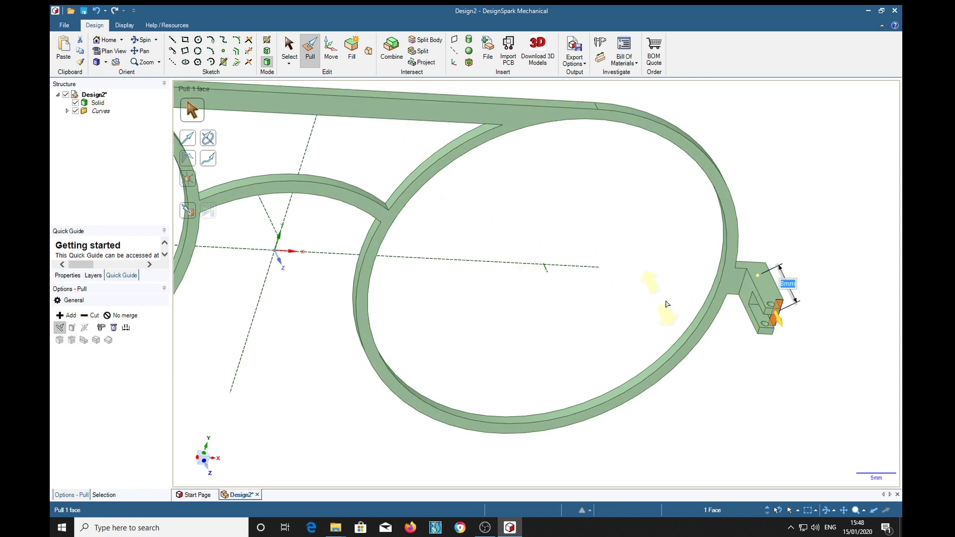
# Step: Round two right hinge block edges with radii of 0.5 mm and 1.5 mm
pyautogui.click(742, 283)
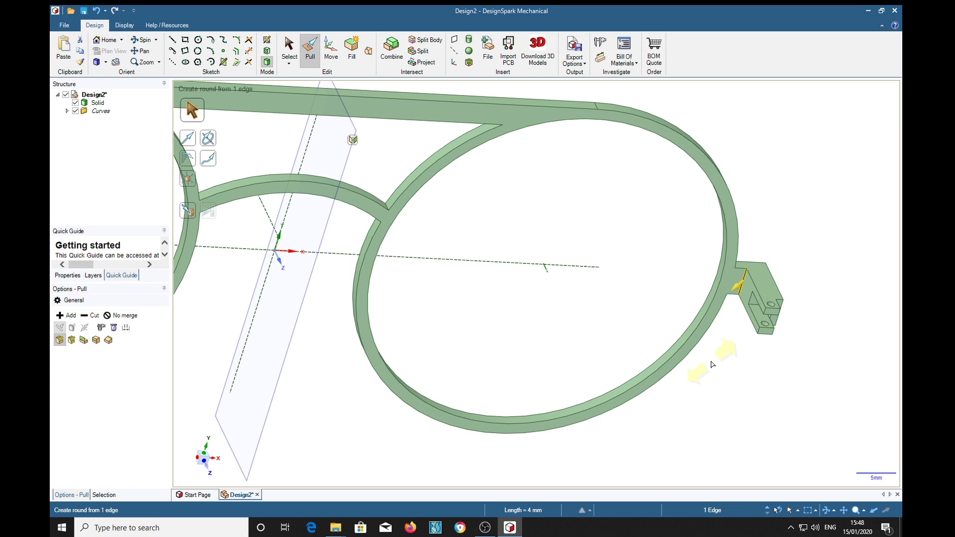
pyautogui.write('0.5')
pyautogui.press('Return')
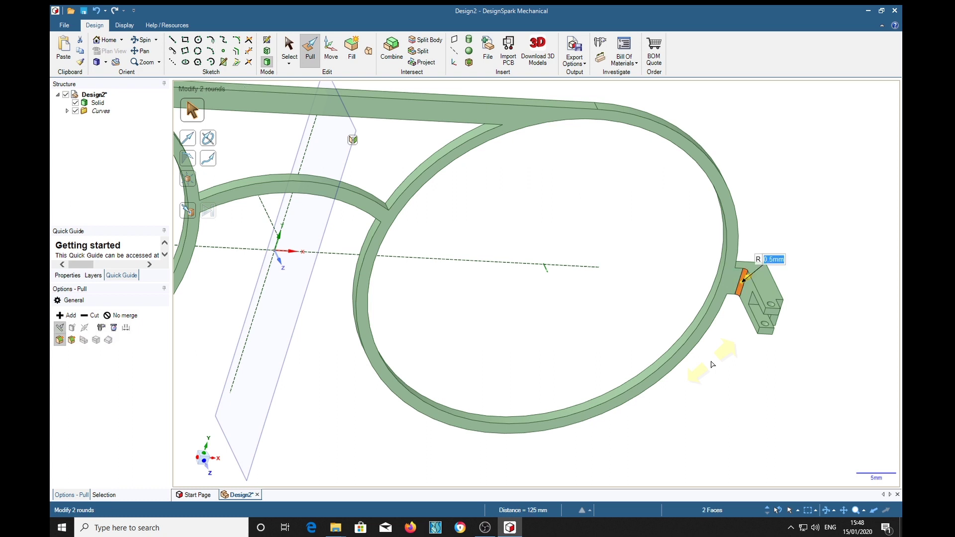
pyautogui.moveTo(838, 239); pyautogui.dragTo(750, 284, button='middle')
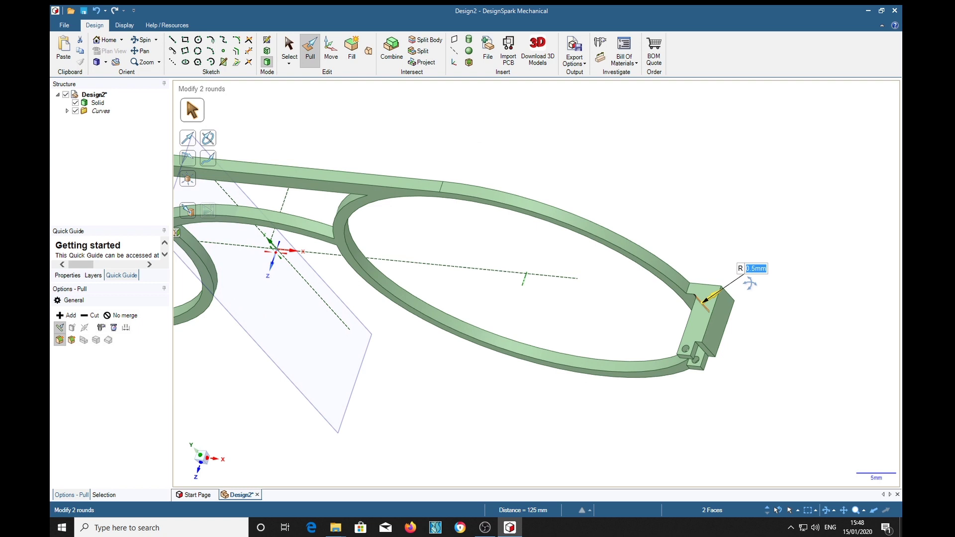
pyautogui.click(730, 298)
pyautogui.write('1.5')
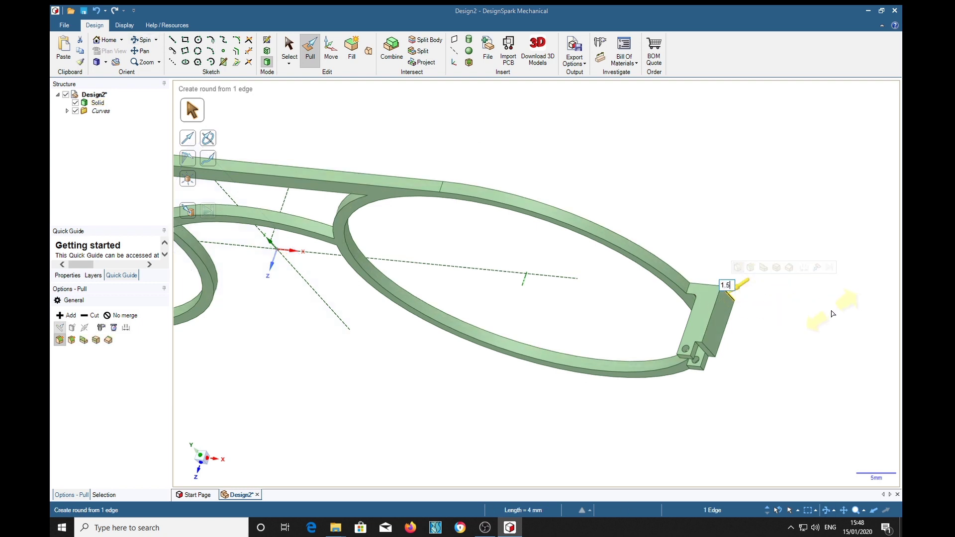
pyautogui.press('Return')
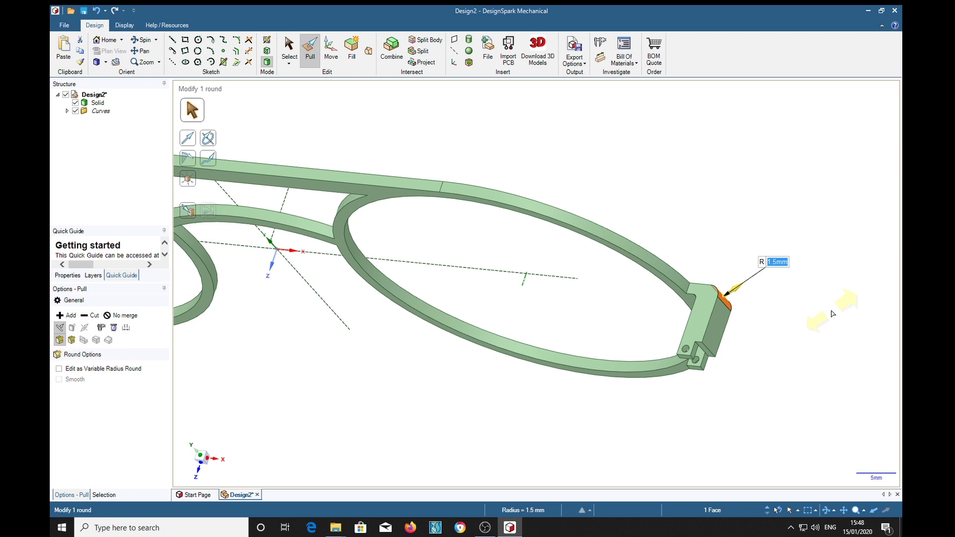
pyautogui.moveTo(797, 329); pyautogui.dragTo(791, 349, button='middle')
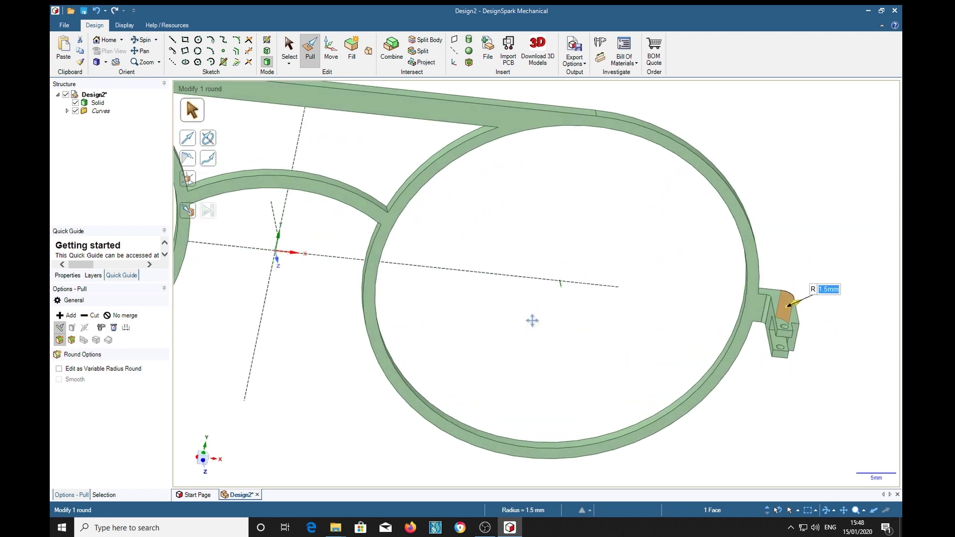
pyautogui.moveTo(533, 320); pyautogui.dragTo(606, 329, button='middle')
pyautogui.scroll(-6, 606, 330)
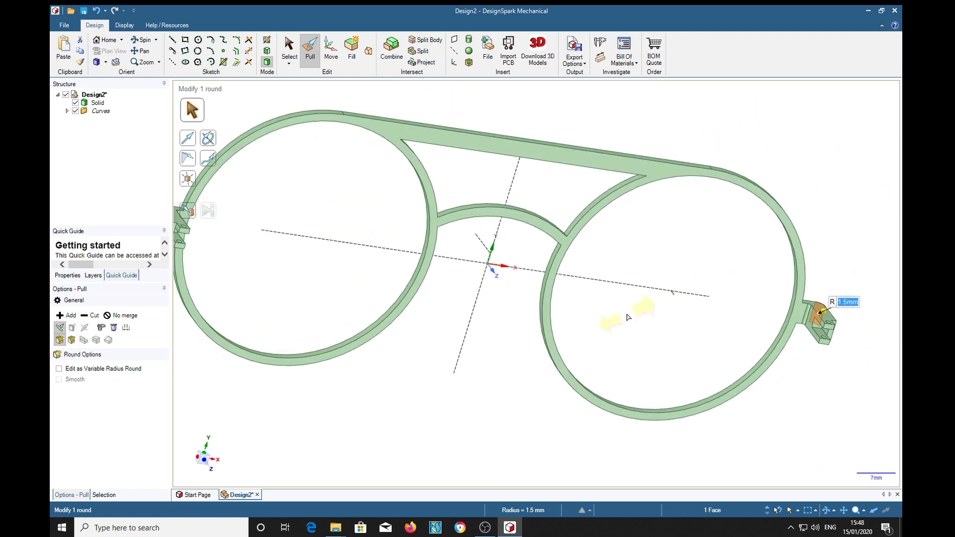
pyautogui.moveTo(597, 377); pyautogui.dragTo(521, 448, button='middle')
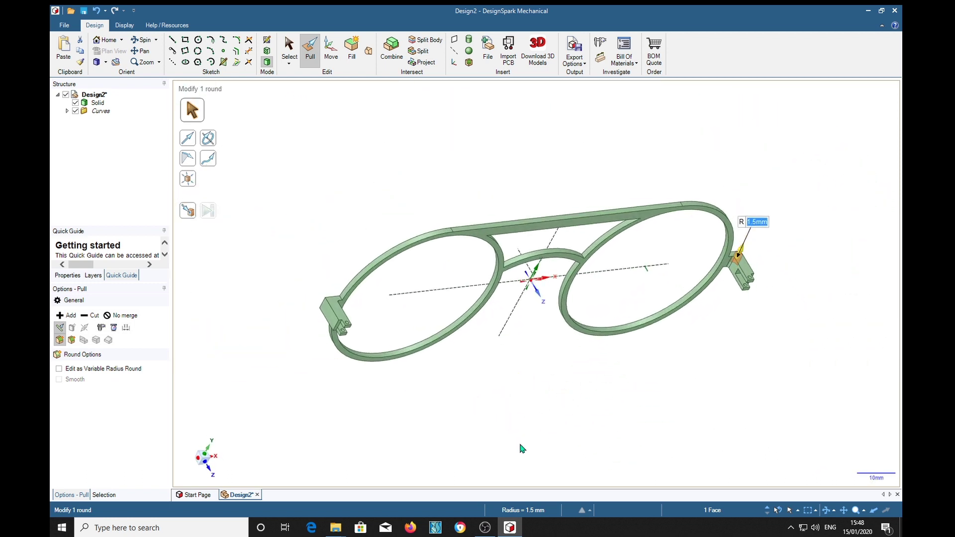
pyautogui.moveTo(836, 252); pyautogui.dragTo(805, 228, button='middle')
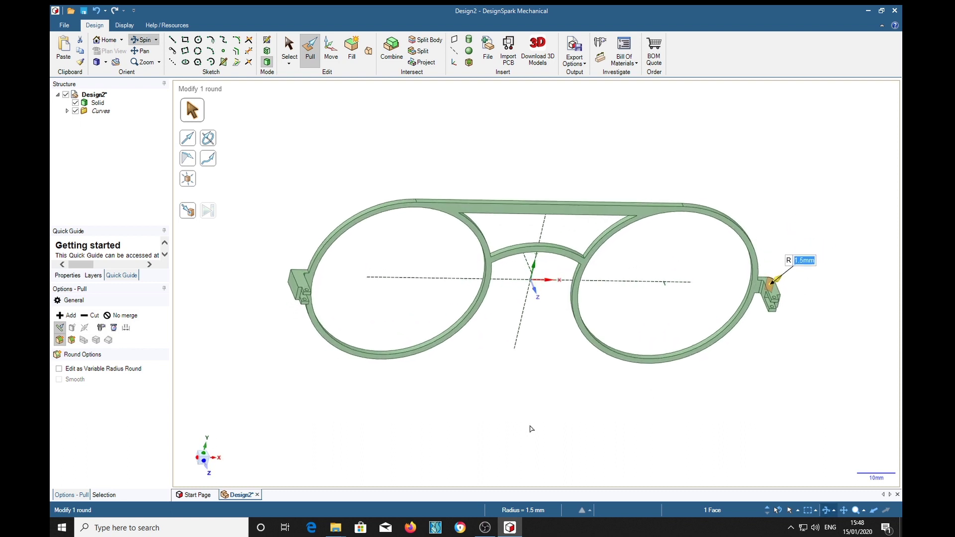
pyautogui.moveTo(310, 441); pyautogui.dragTo(295, 417, button='middle')
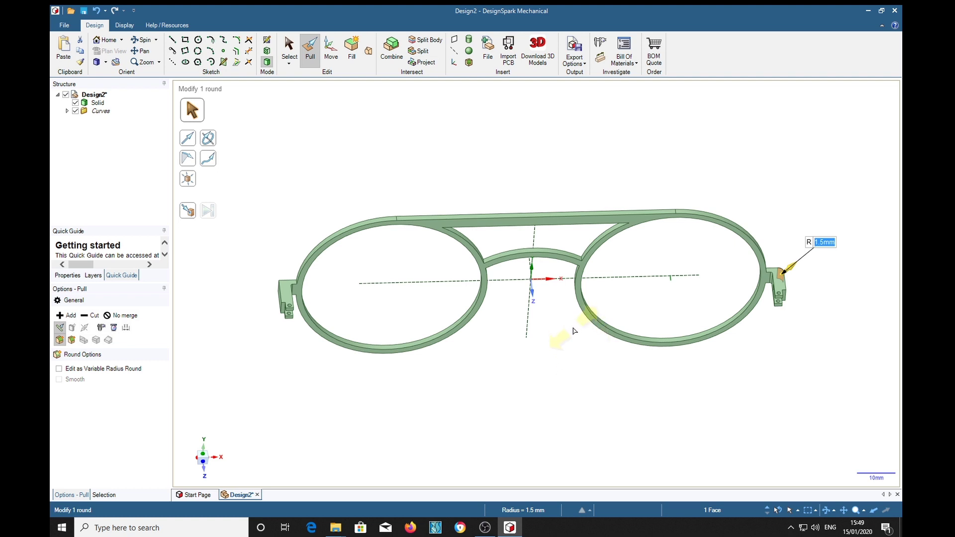
pyautogui.moveTo(560, 329); pyautogui.dragTo(593, 401, button='middle')
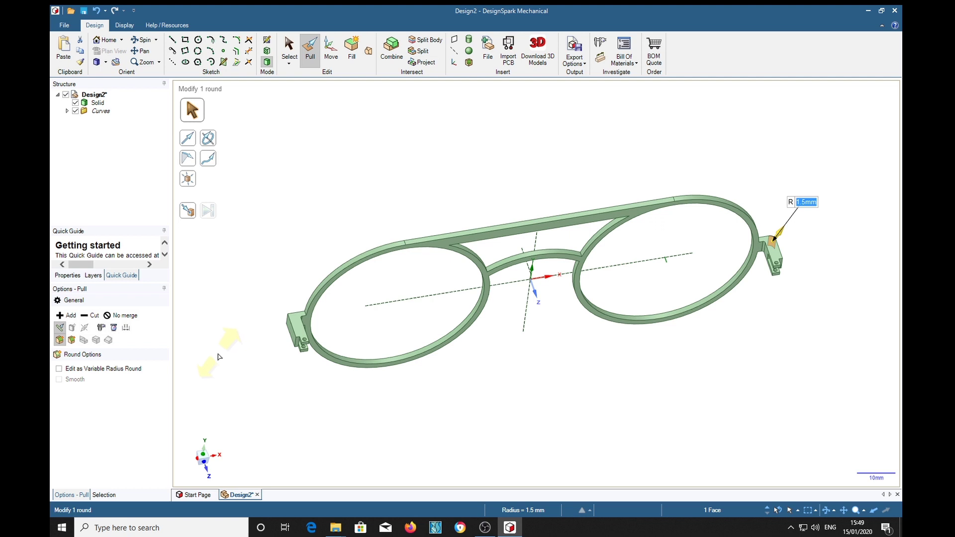
pyautogui.moveTo(218, 357); pyautogui.dragTo(237, 386, button='middle')
pyautogui.scroll(5, 293, 331)
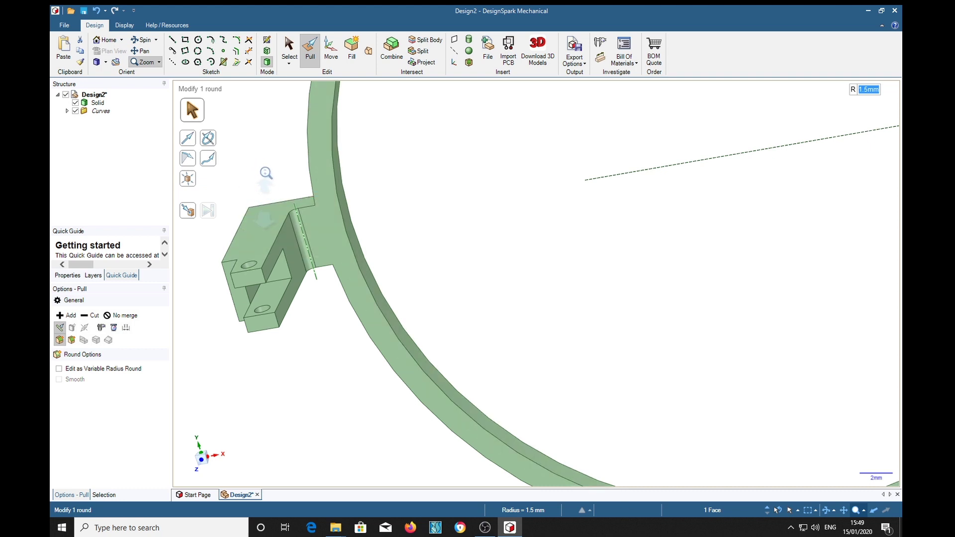
# Step: Apply a 1.5 mm round radius to the left hinge block's outer edge, then view the whole frame
pyautogui.press('Escape')
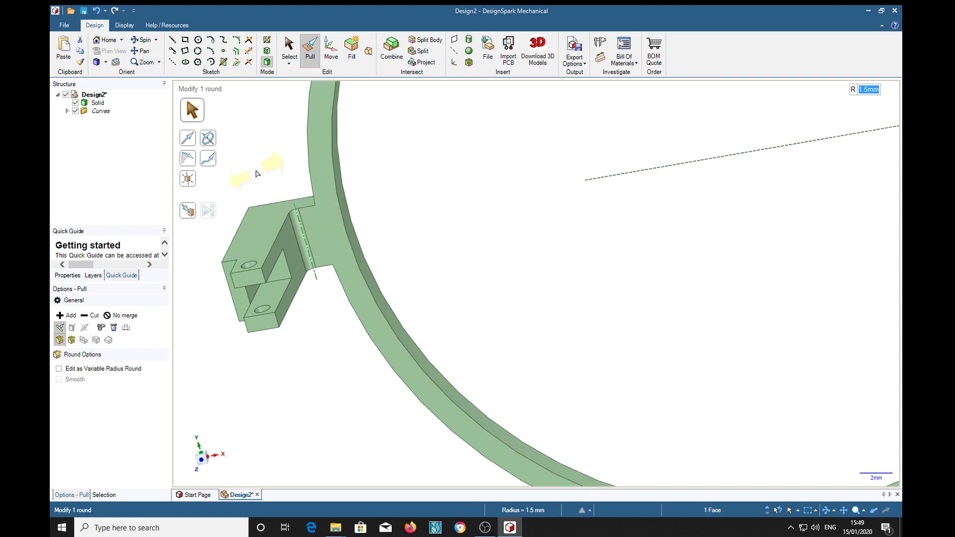
pyautogui.moveTo(250, 179); pyautogui.dragTo(371, 174, button='middle')
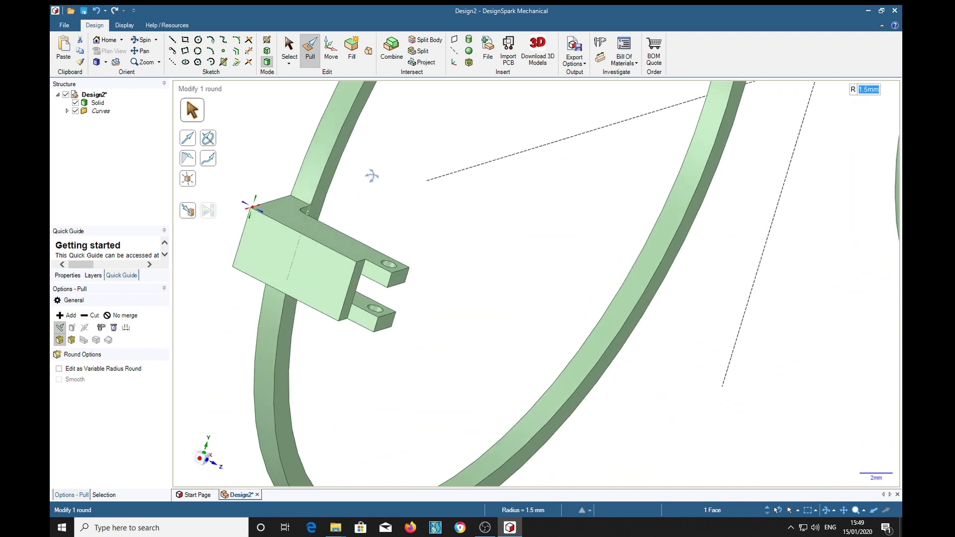
pyautogui.click(242, 239)
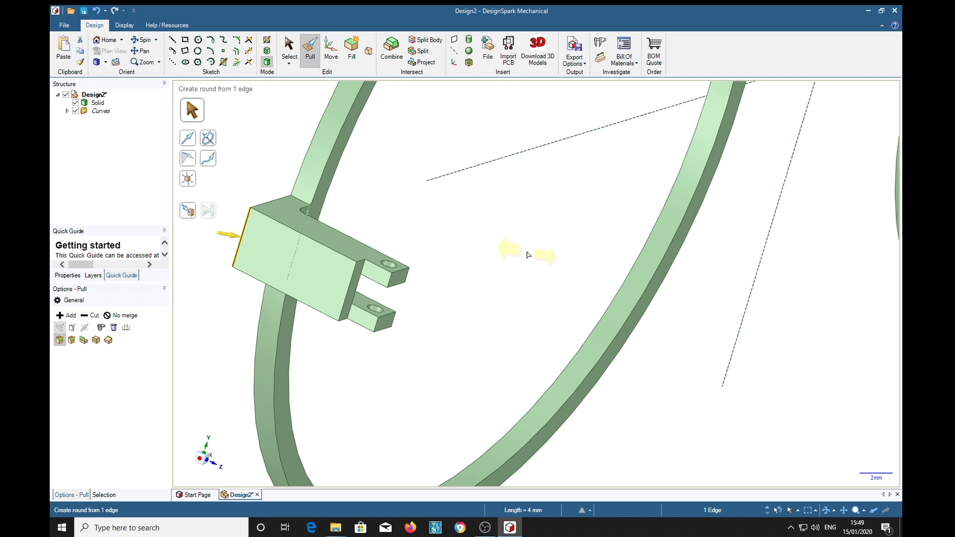
pyautogui.write('1.5')
pyautogui.press('Return')
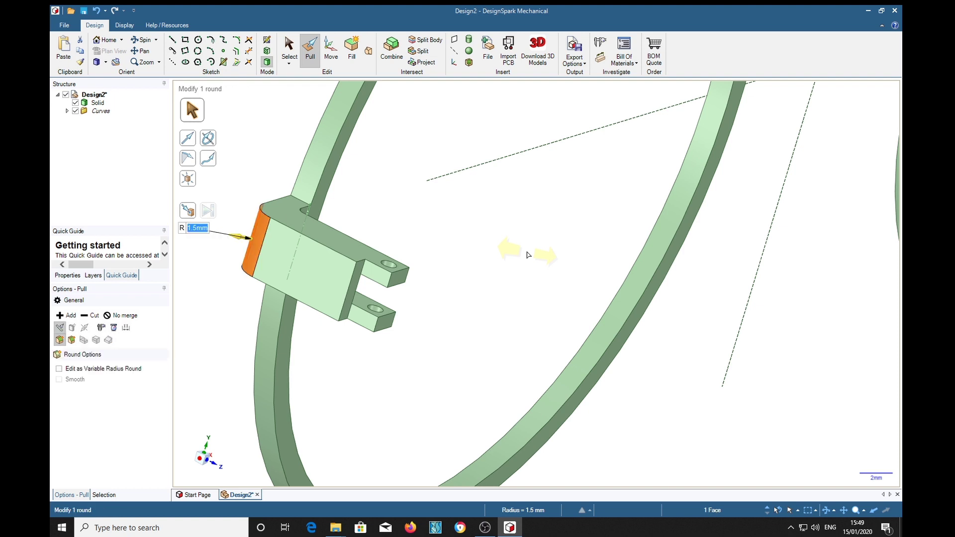
pyautogui.scroll(-5, 520, 246)
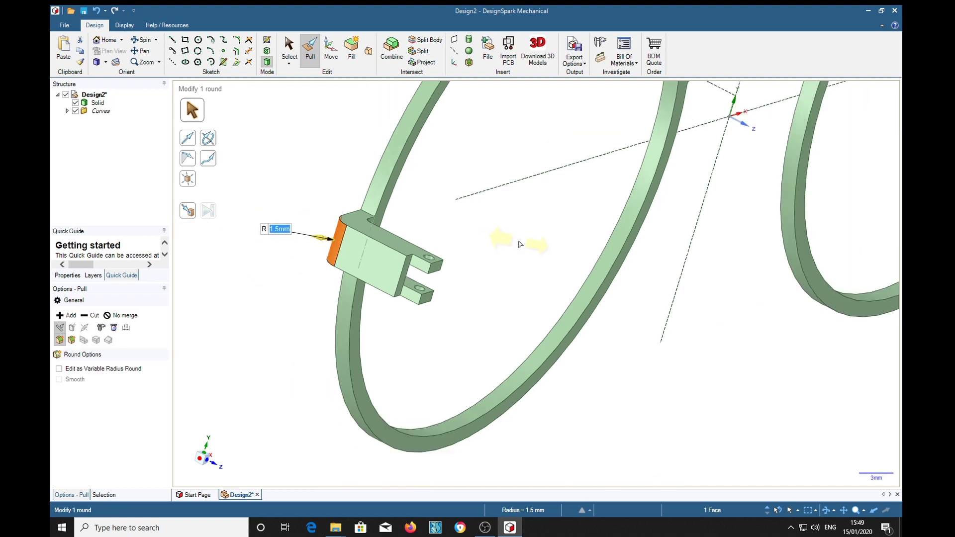
pyautogui.moveTo(520, 244); pyautogui.dragTo(581, 416, button='middle')
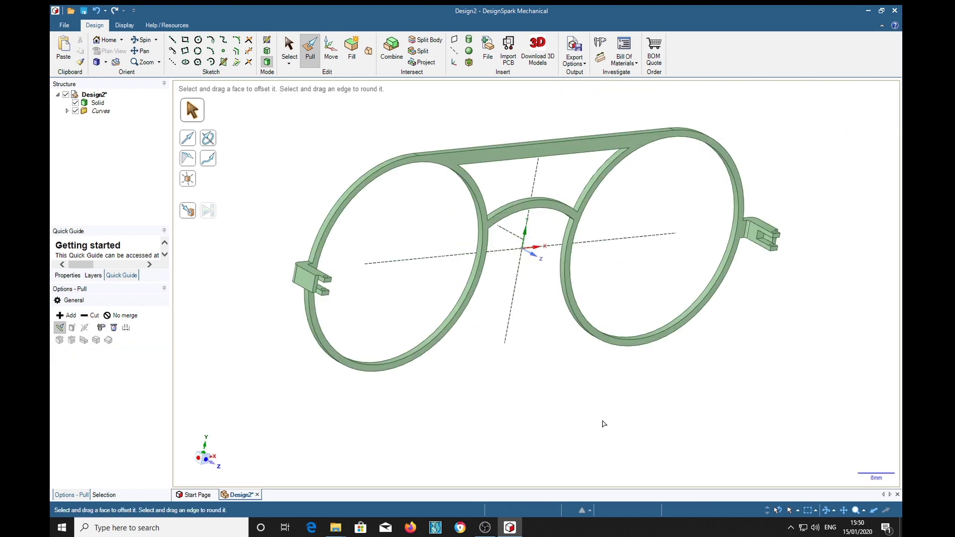